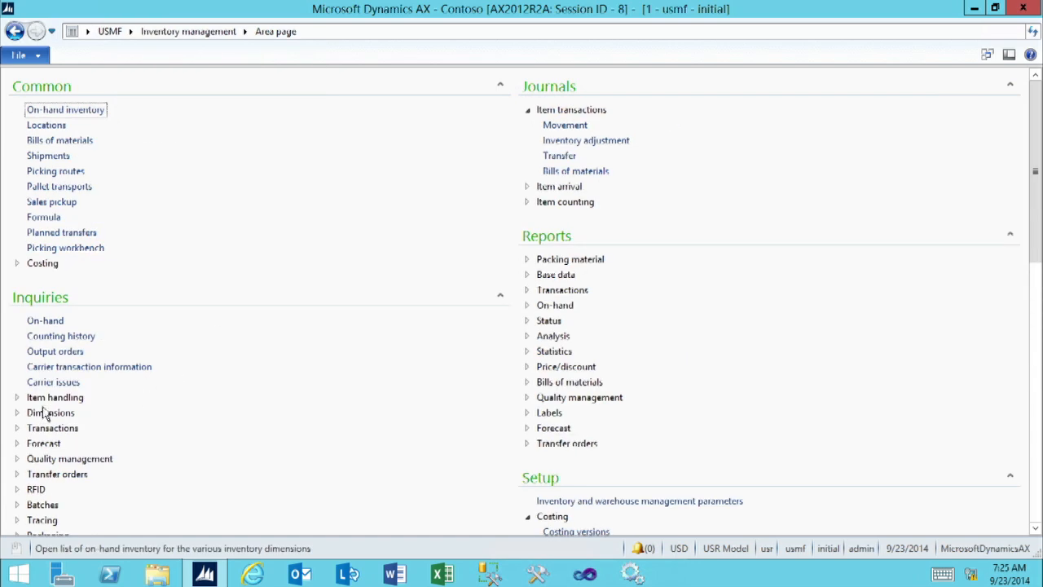
In the inventory serial numbers inquiry, create serial number 456789 for item D0111 with manufacturing date 9/23/2014.
left_click(31, 415)
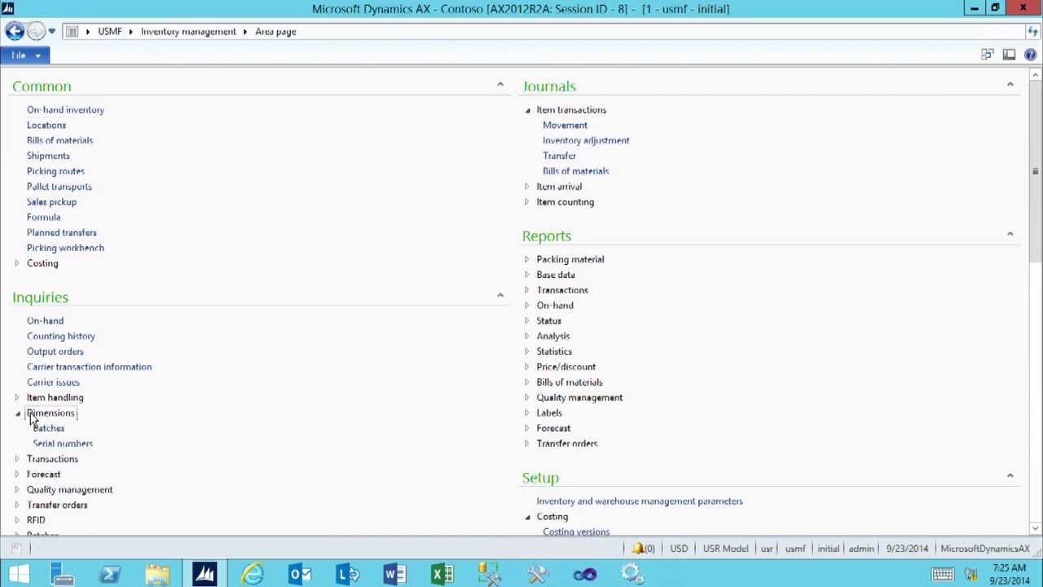
left_click(73, 444)
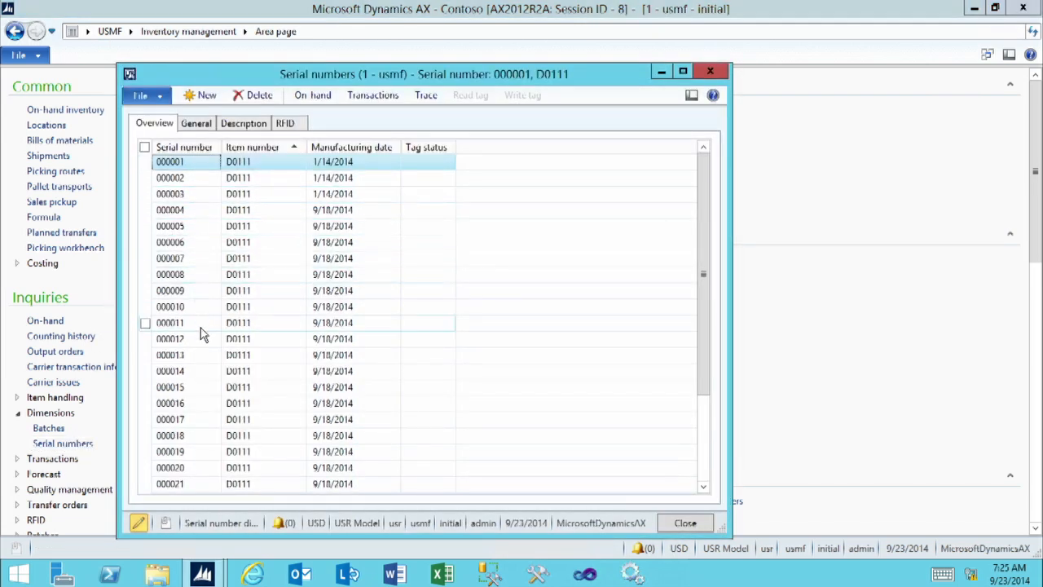
left_click(208, 96)
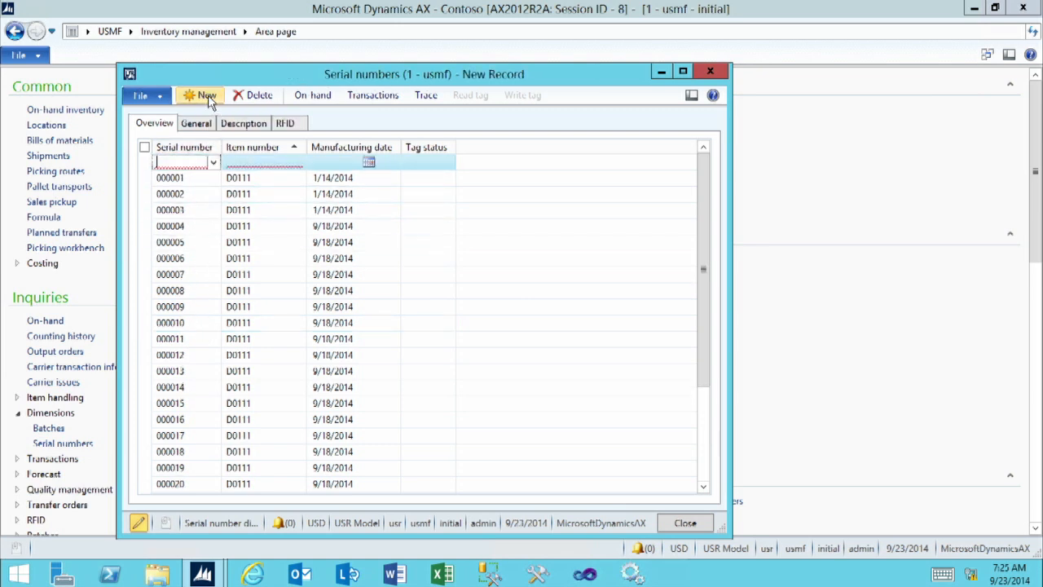
type("450")
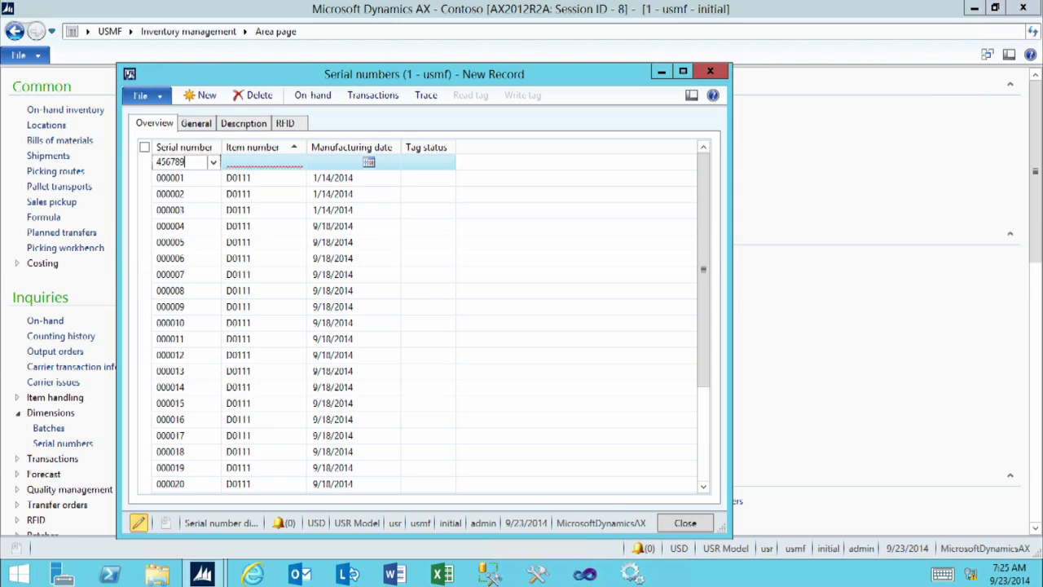
type("789")
left_click(255, 162)
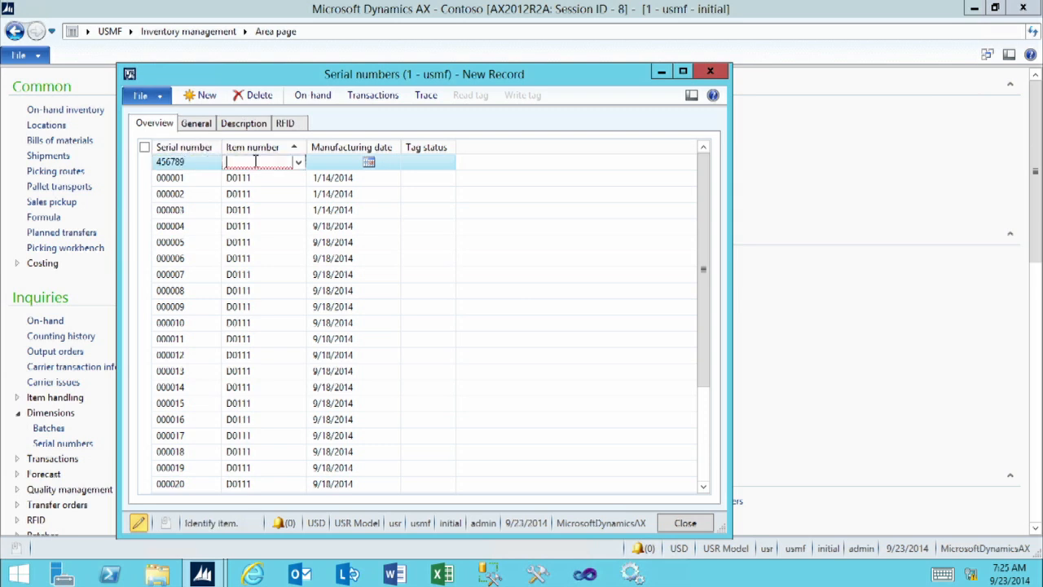
type("D0111")
key("Tab")
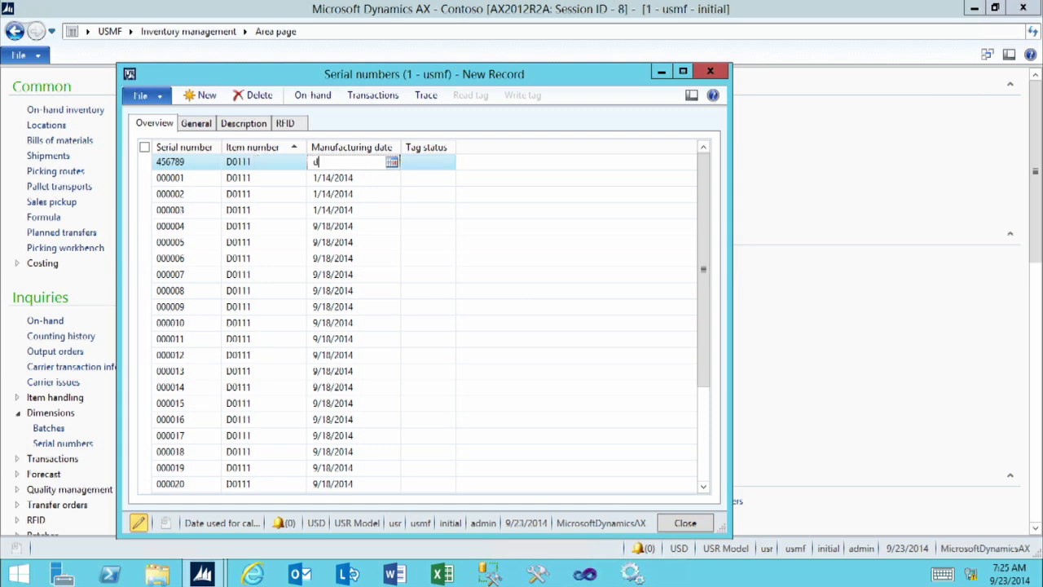
type("d")
key("Tab")
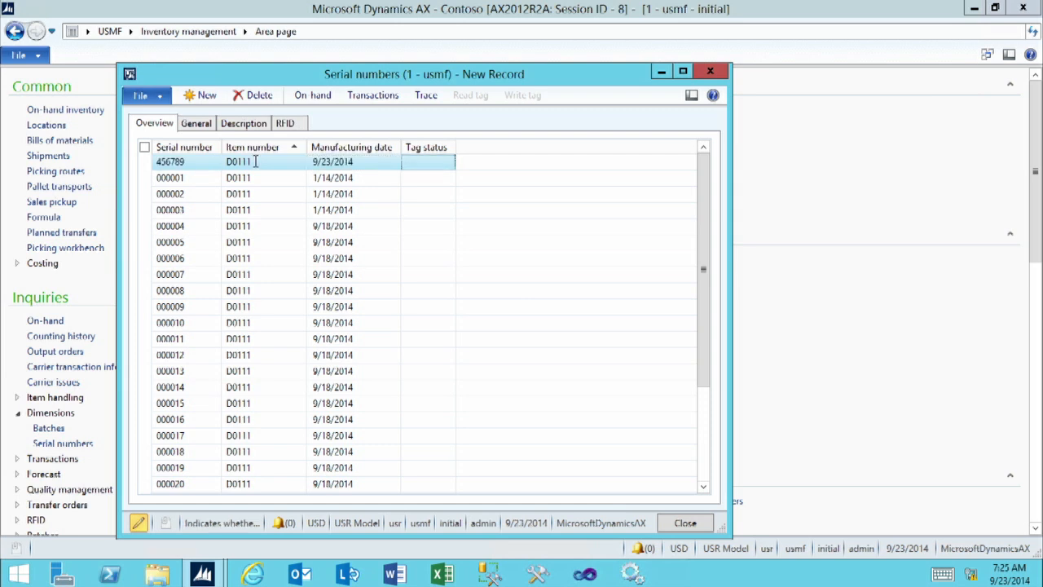
Review the general, description and RFID details of serial number 456789, then return to the overview.
left_click(196, 123)
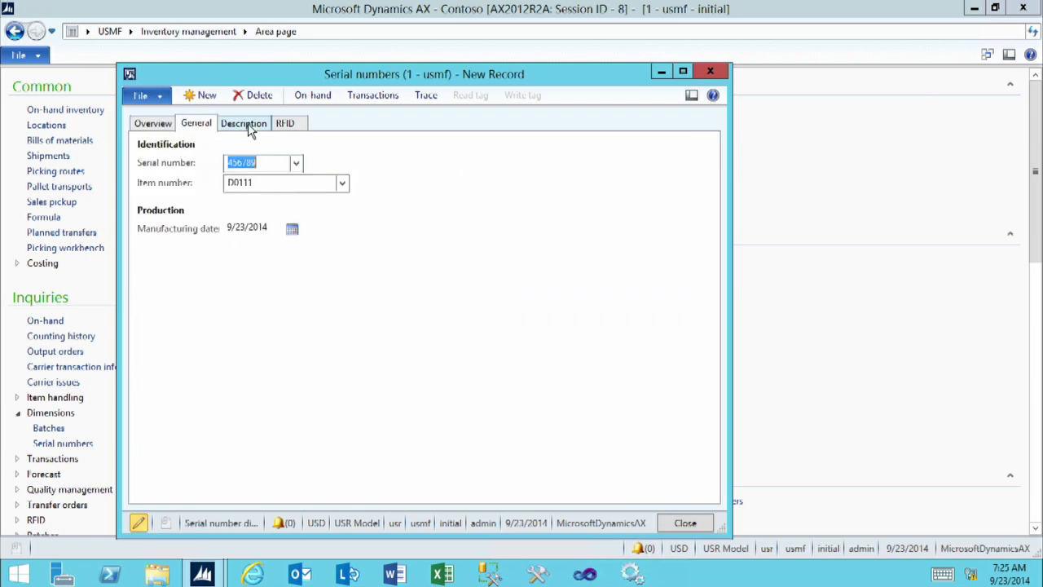
left_click(249, 127)
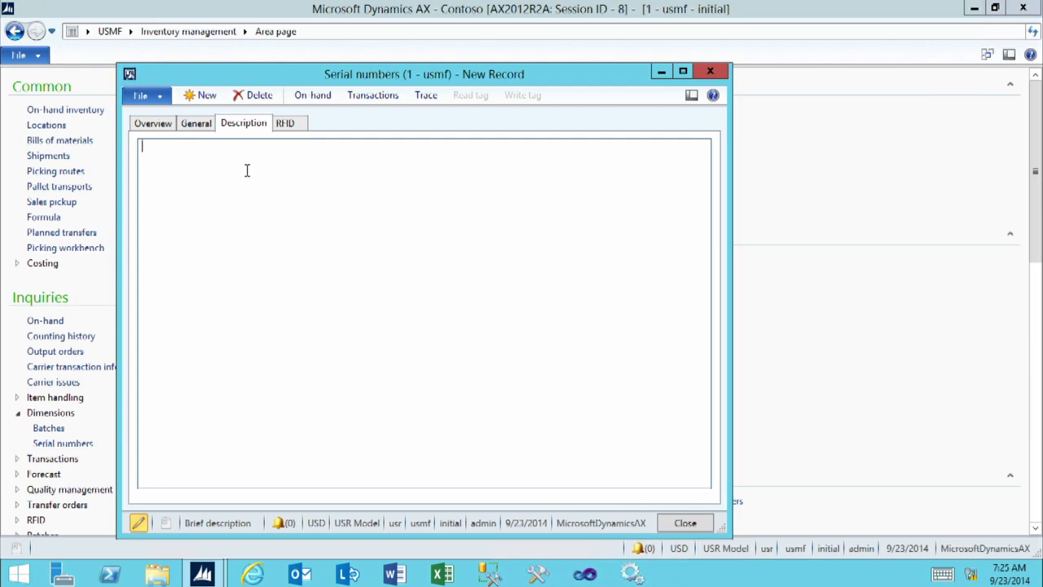
left_click(295, 124)
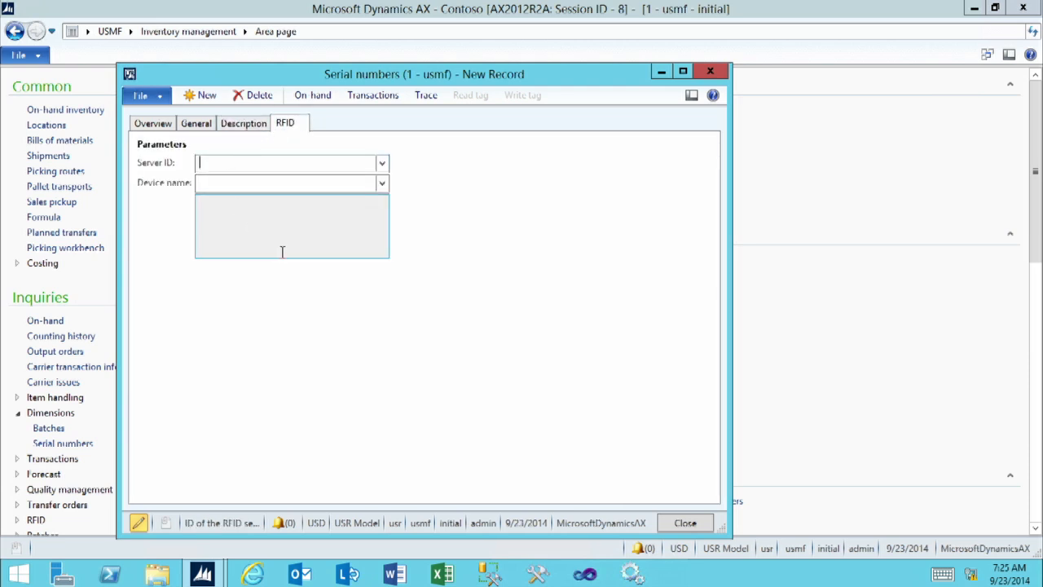
left_click(154, 129)
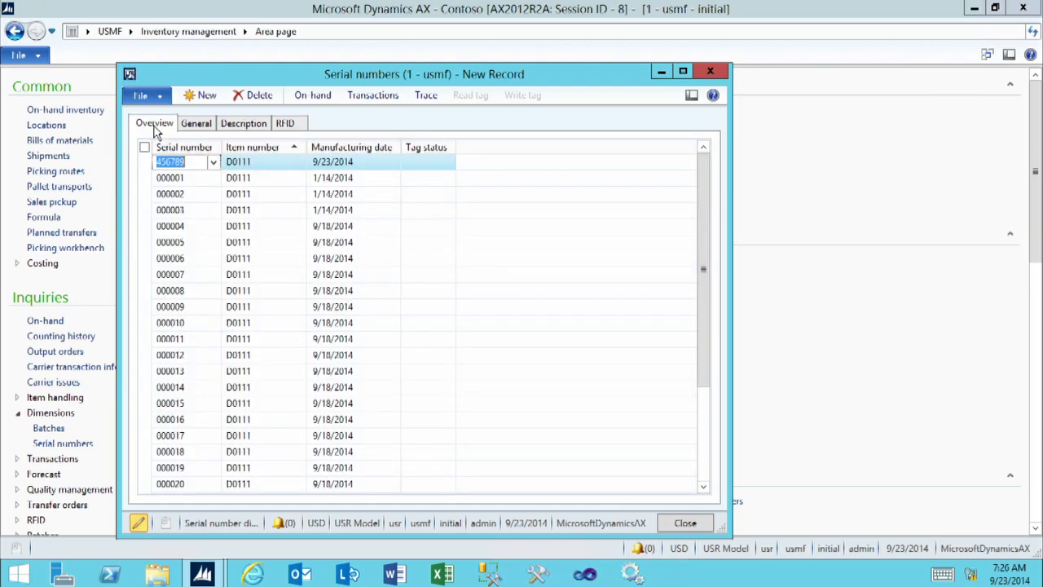
Create serial number 456799 for item D0111 with manufacturing date 9/23/2014 and close the serial numbers form.
left_click(204, 95)
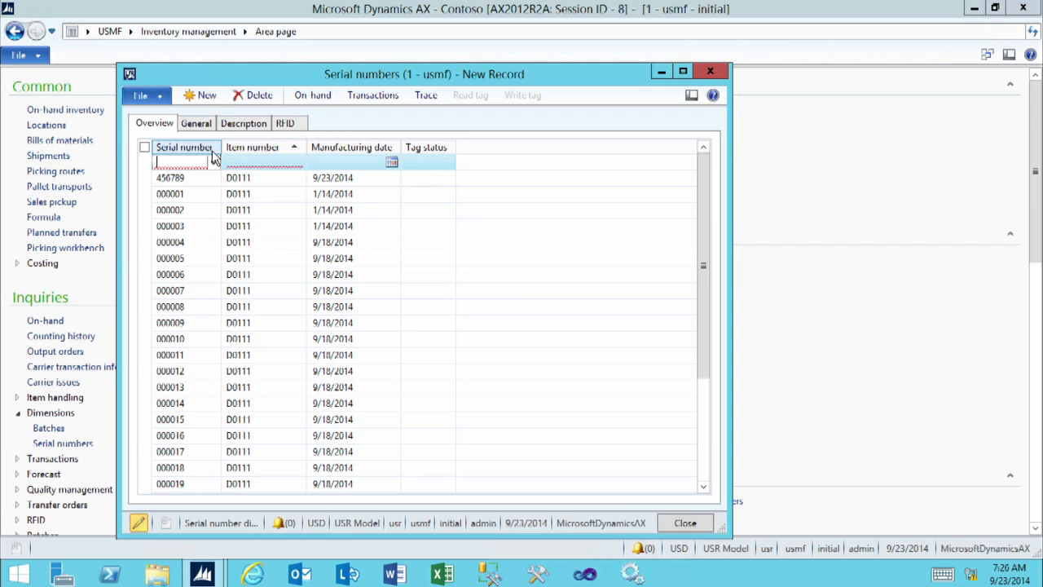
type("4567")
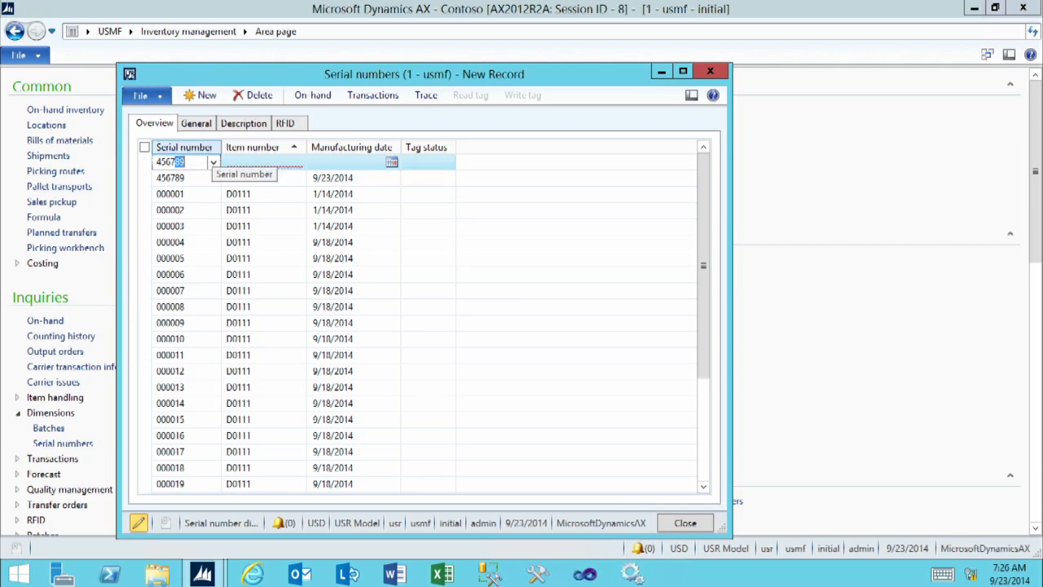
type("99")
key("Tab")
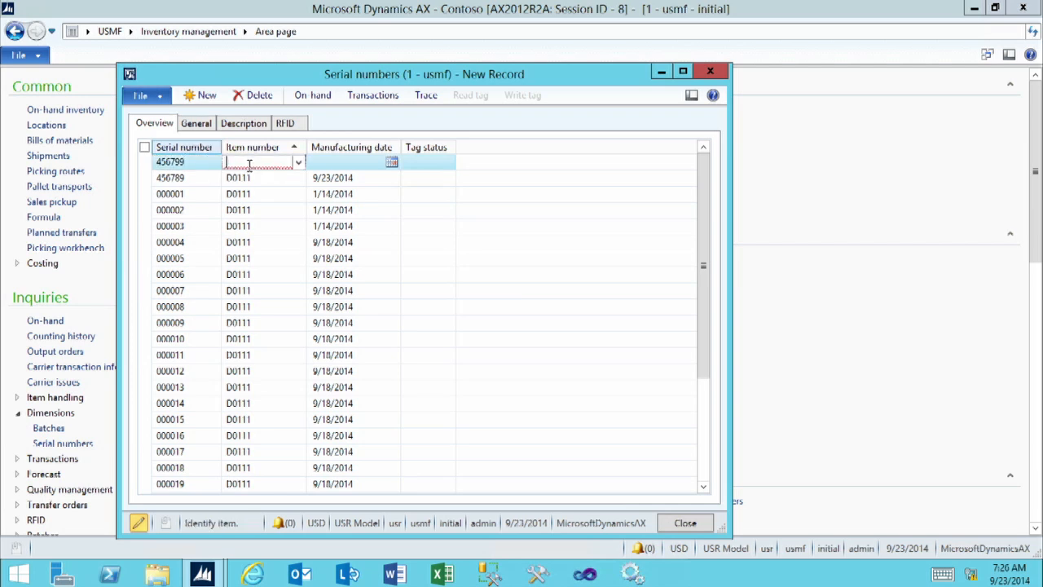
type("D0")
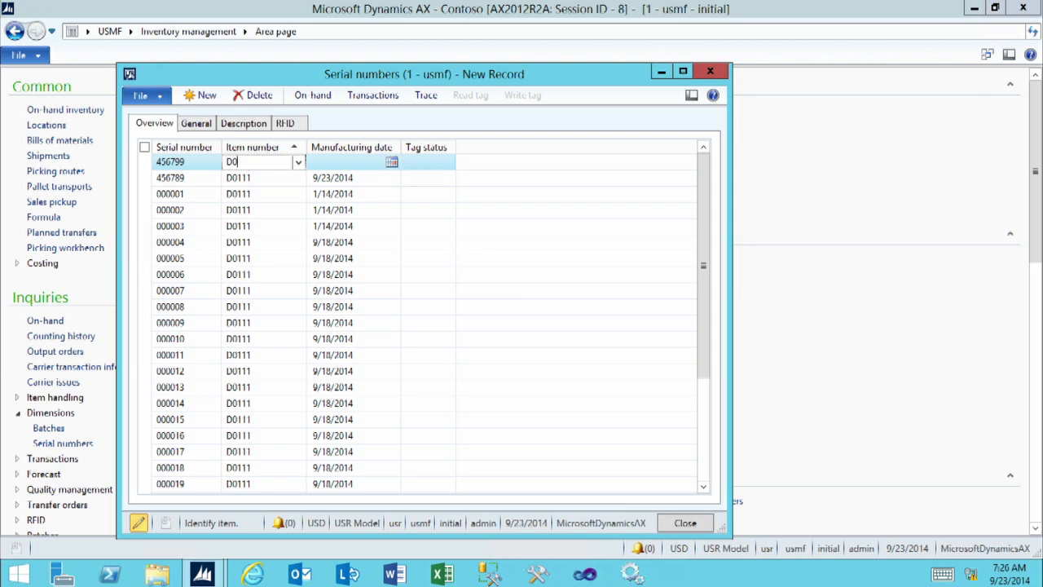
type("111")
key("Tab")
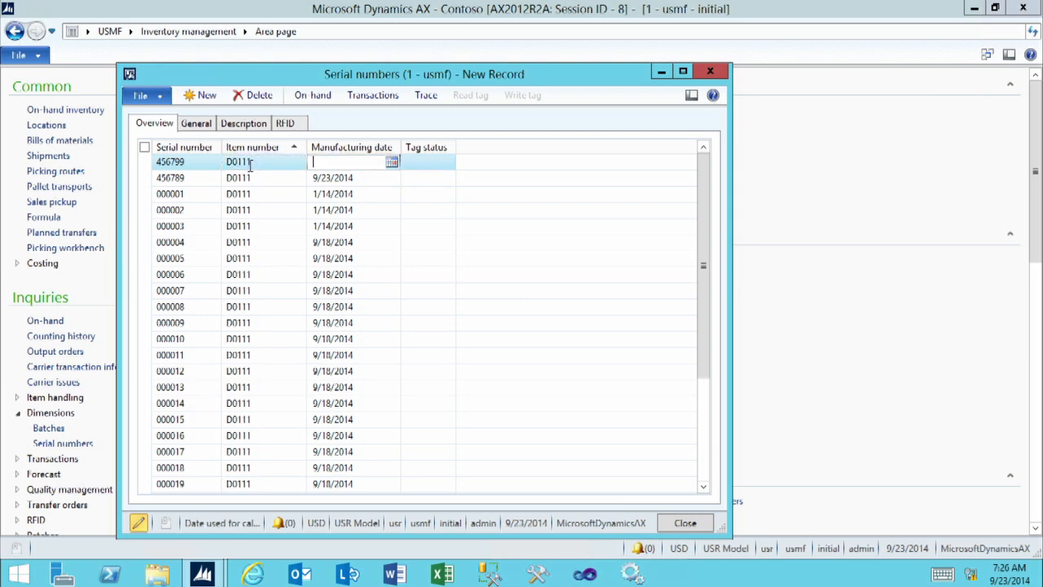
key("Tab")
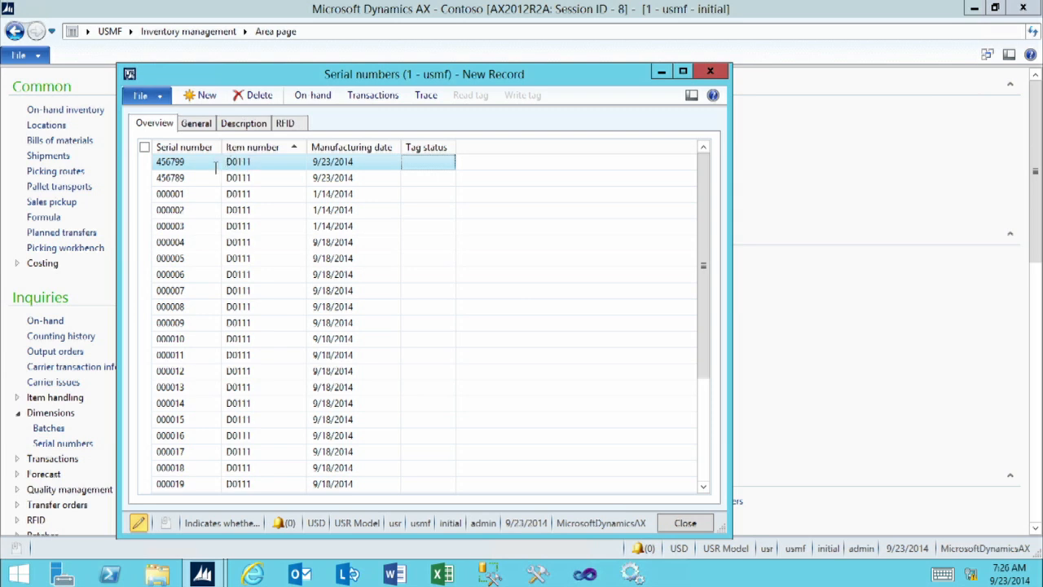
left_click(678, 524)
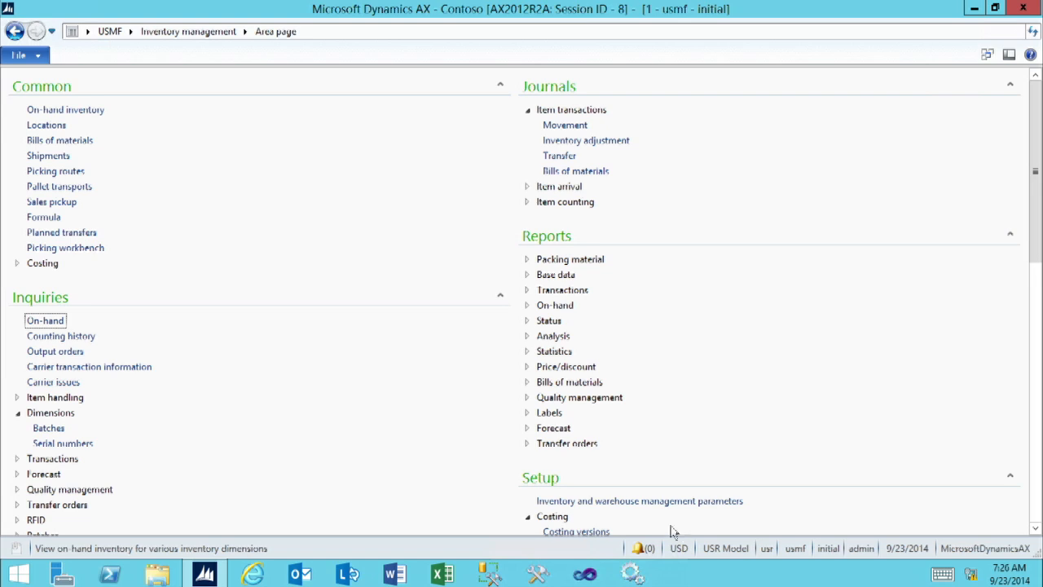
Create a purchase order in Procurement and sourcing for the vendor Best Supplier - Europe.
left_click(131, 31)
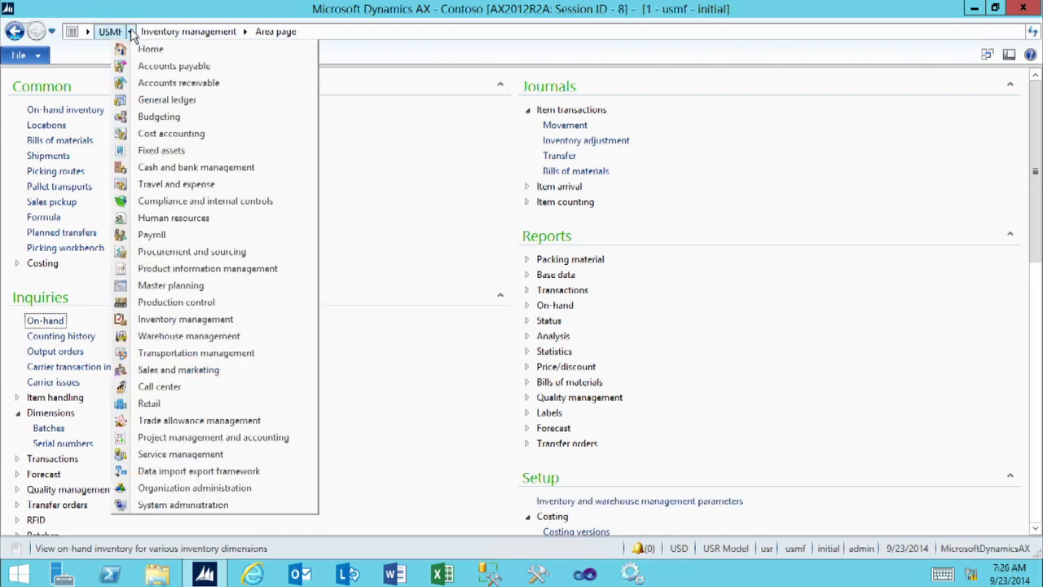
left_click(196, 262)
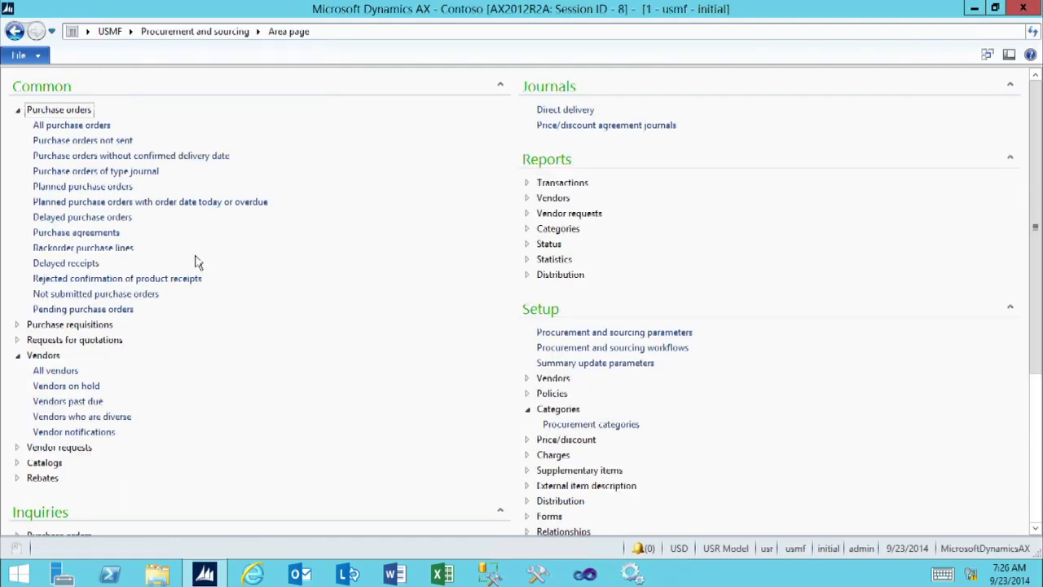
left_click(75, 126)
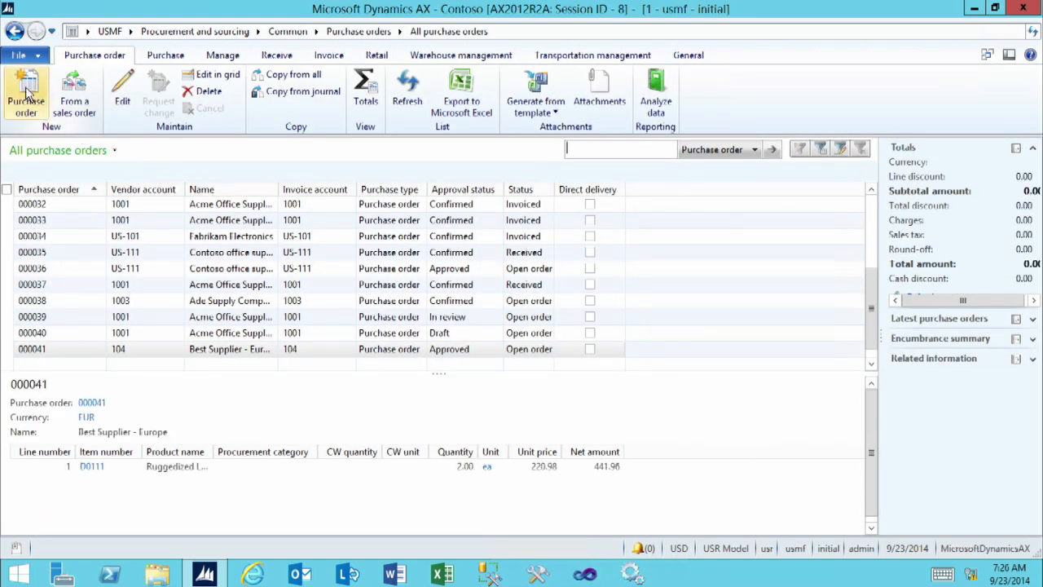
left_click(26, 94)
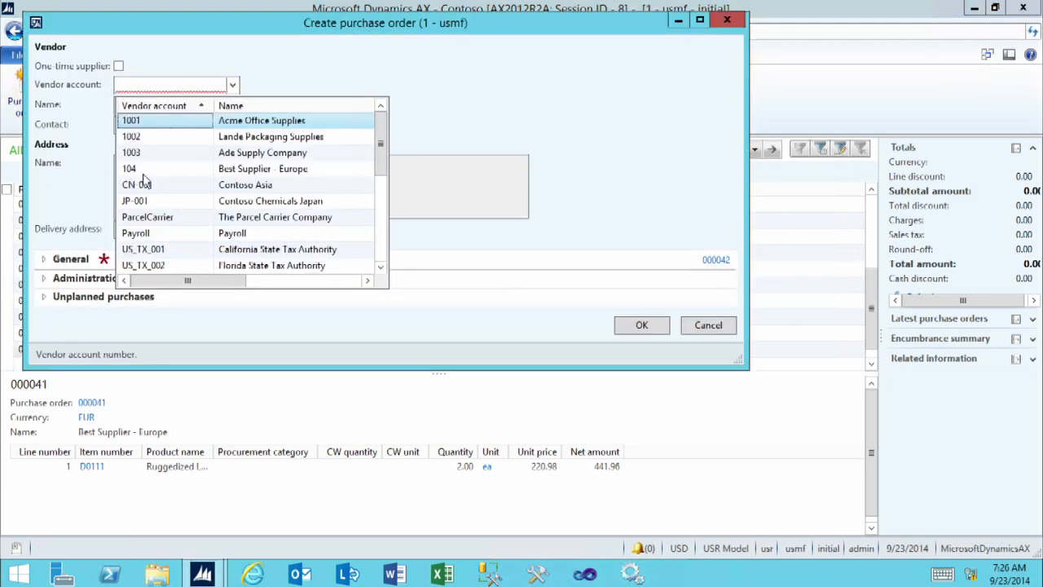
left_click(143, 173)
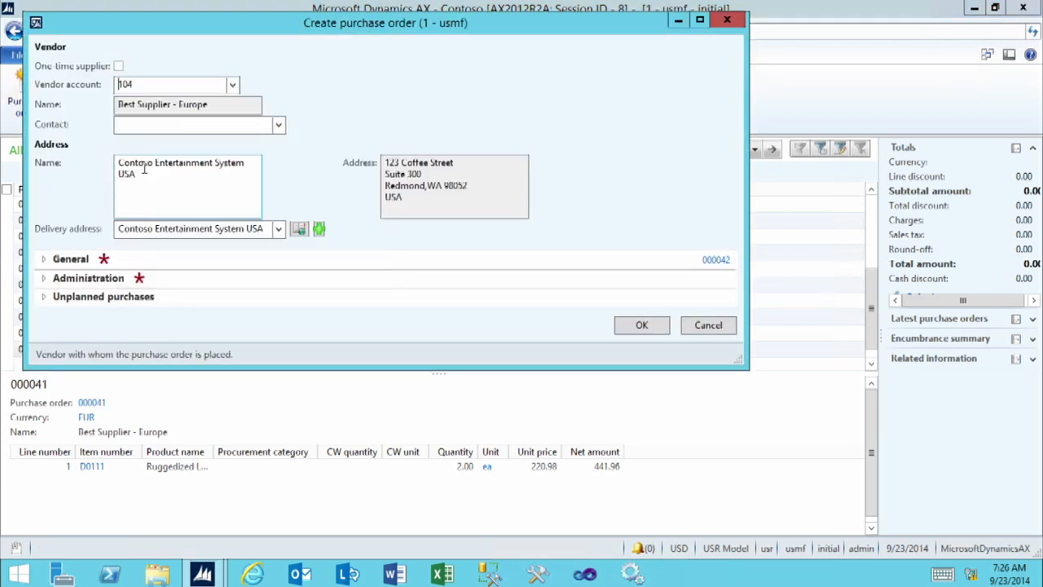
left_click(642, 327)
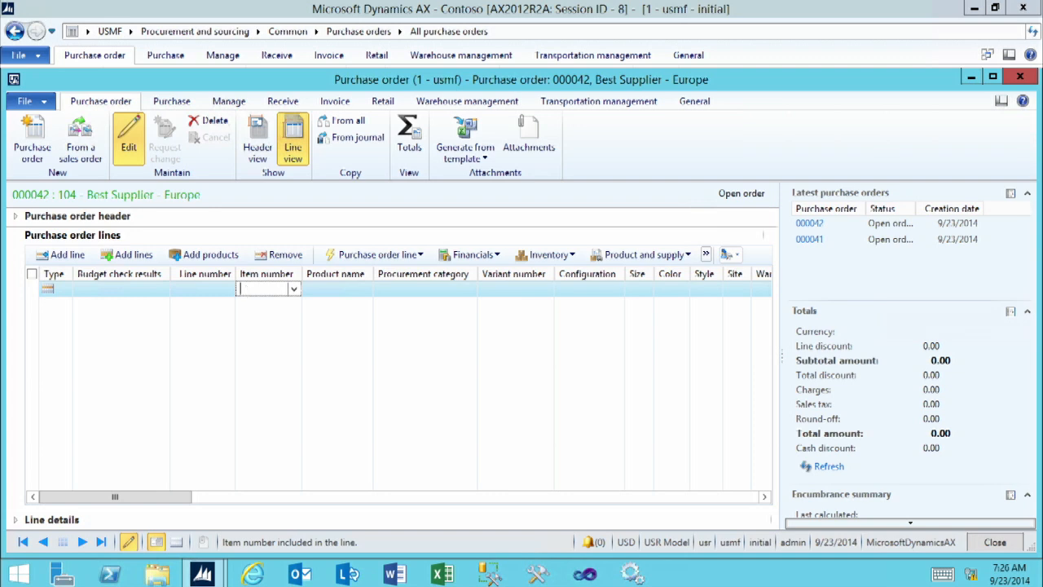
Enter item D0111 on the first purchase order line and set its quantity to 2.
type("D0111")
key("Tab")
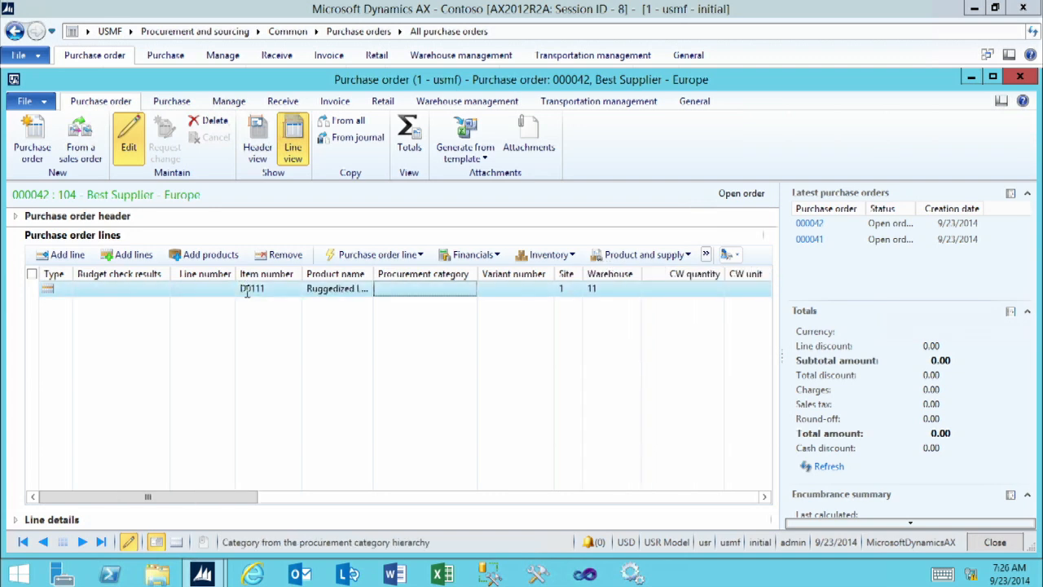
left_click(765, 498)
left_click(765, 497)
left_click(765, 497)
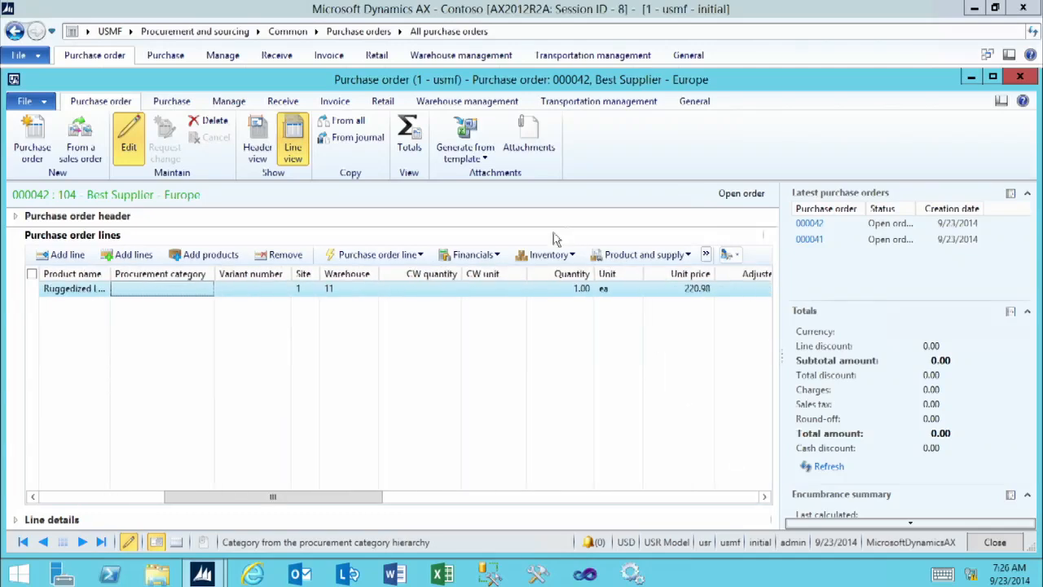
left_click(552, 289)
type("2")
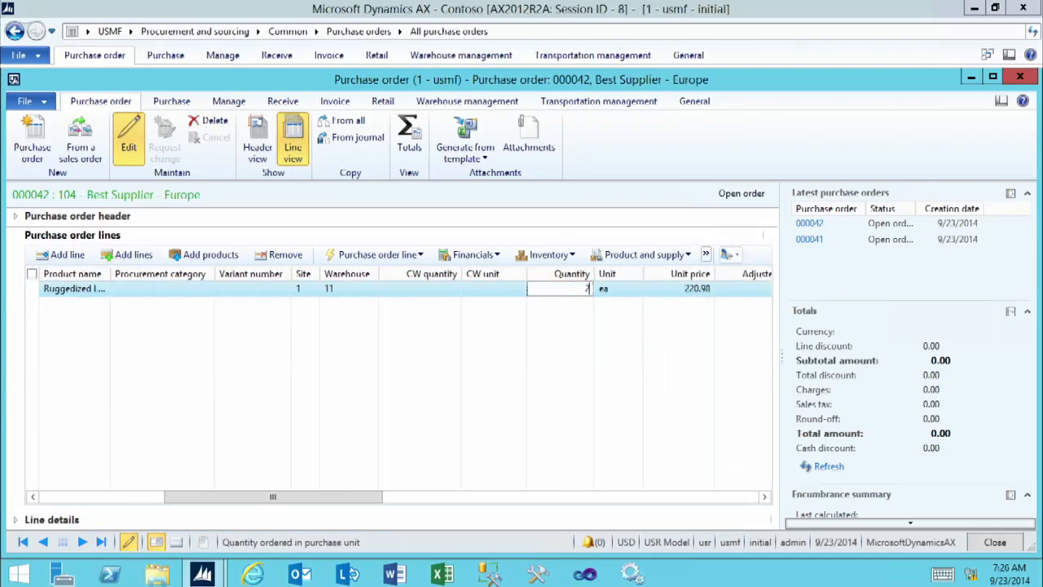
key("Tab")
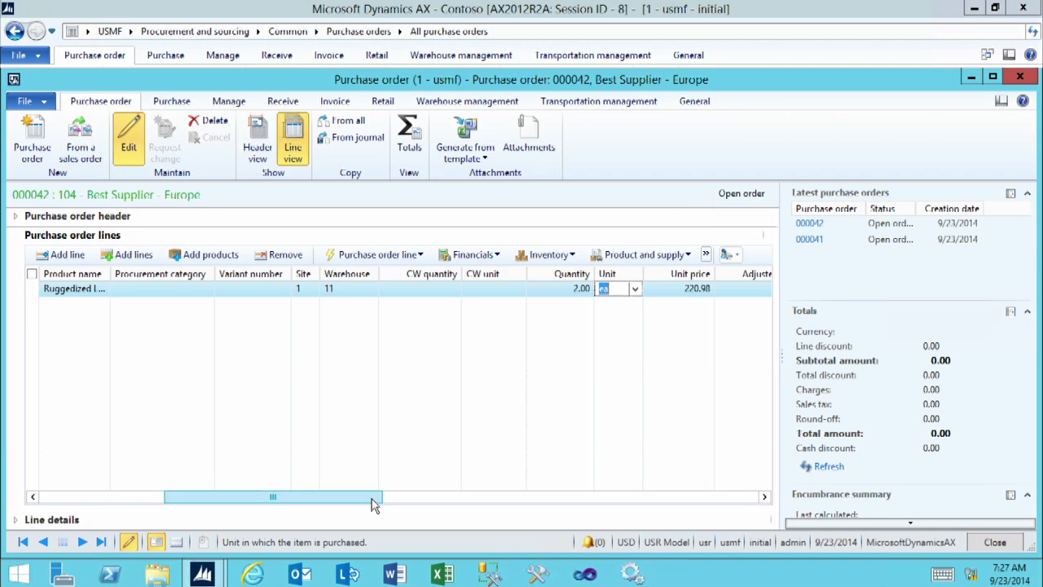
Show the order line's product dimensions, view the details behind its serial number field, and close the serial numbers list.
left_click_drag(367, 504, 640, 488)
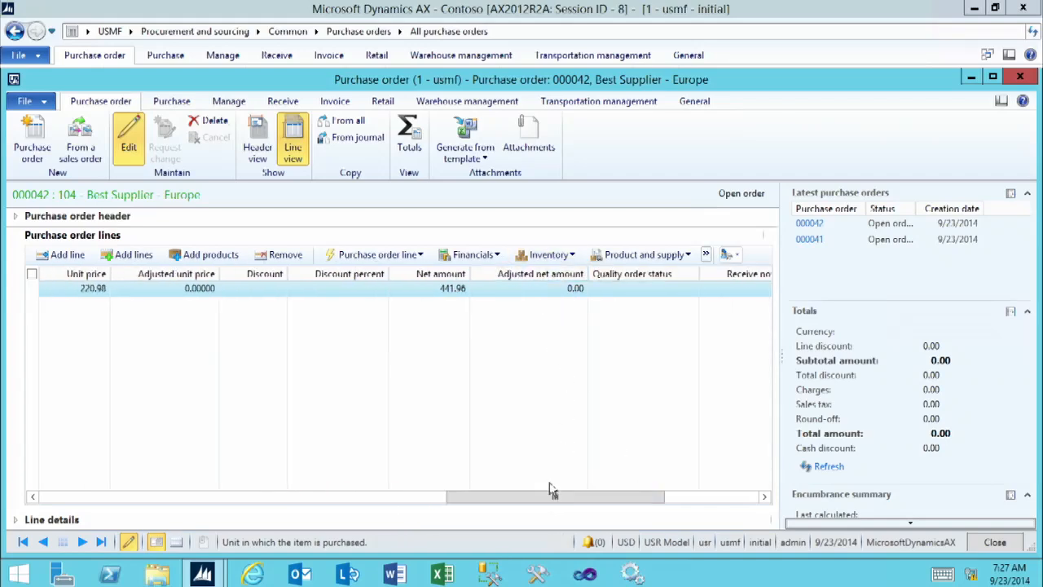
left_click(52, 522)
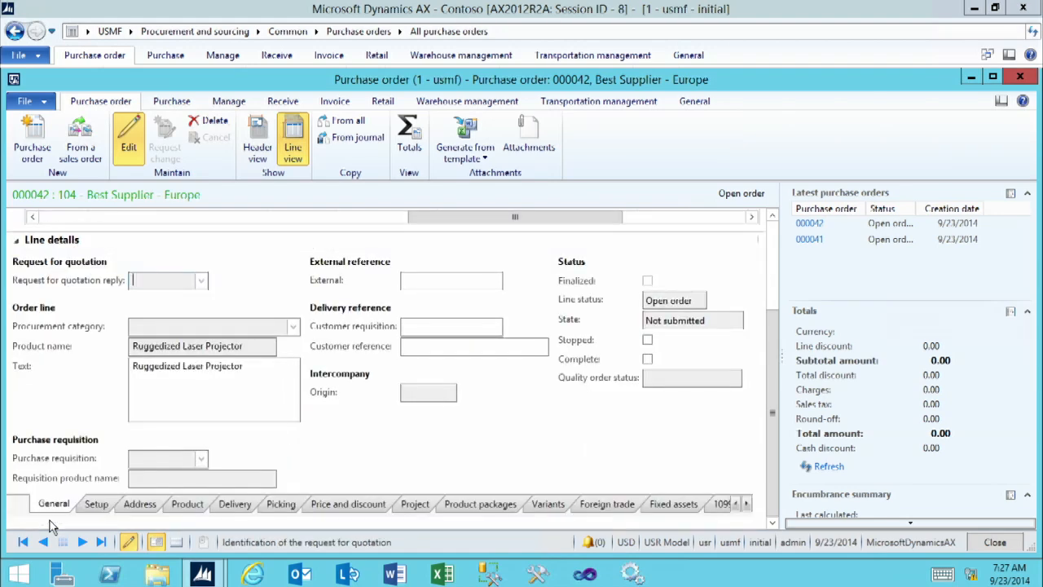
left_click(186, 505)
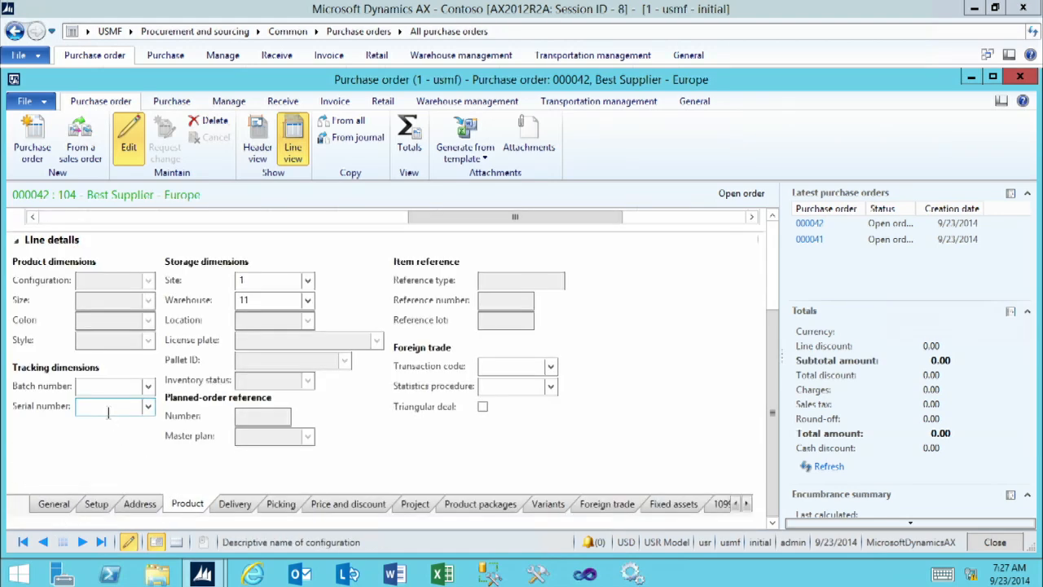
left_click(107, 413)
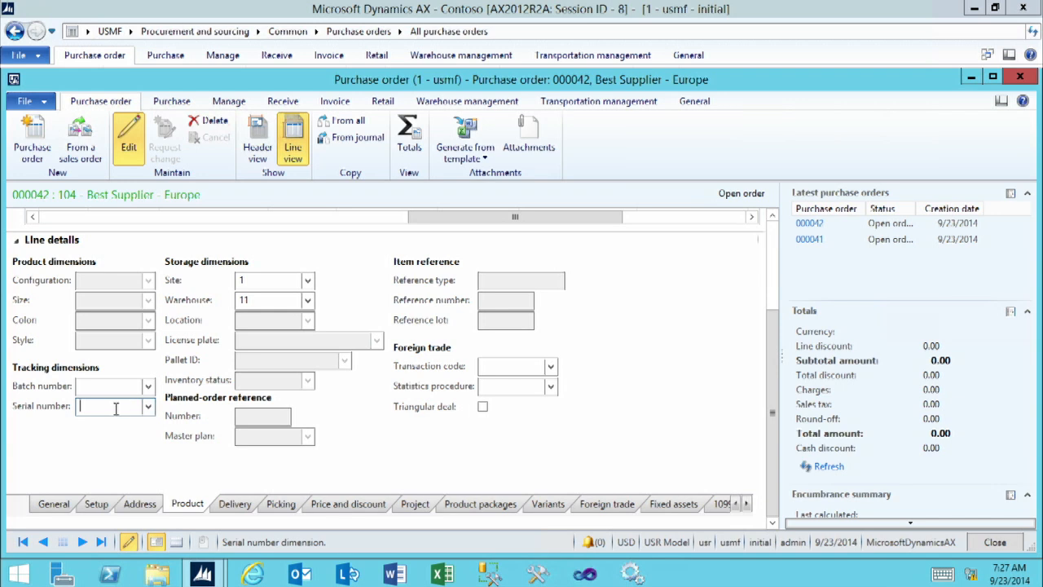
right_click(116, 409)
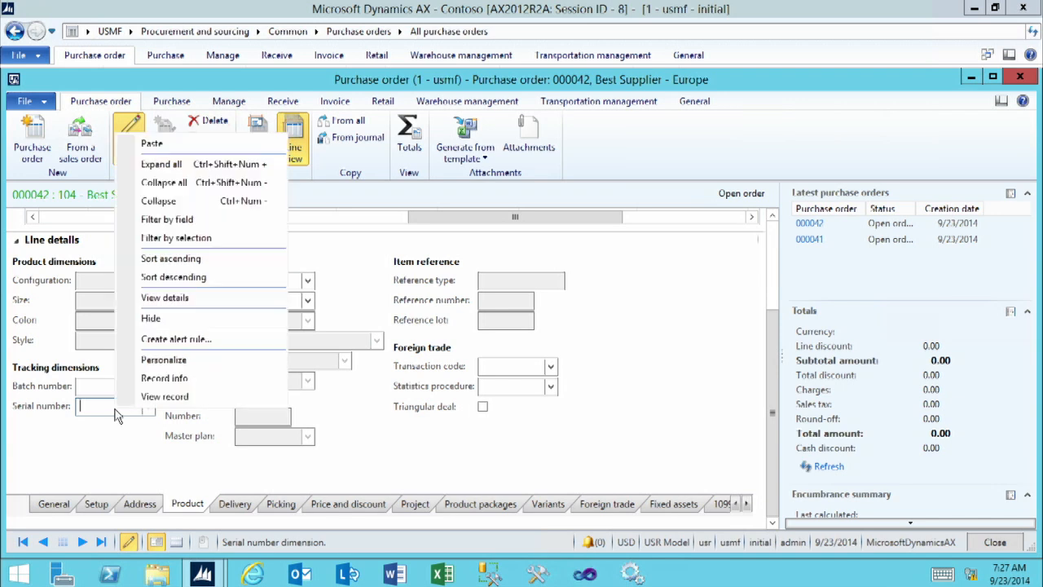
left_click(151, 297)
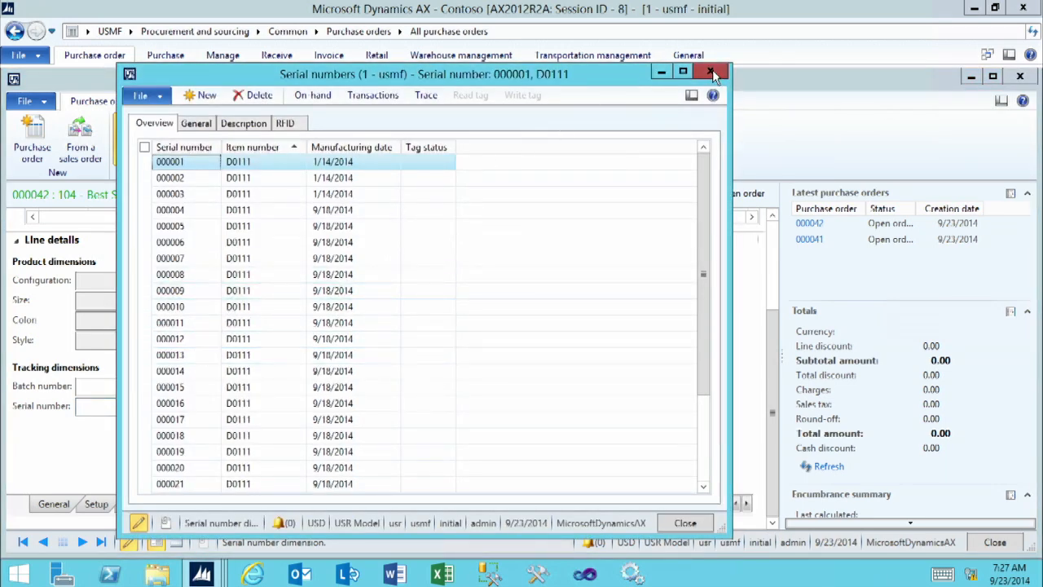
left_click(710, 72)
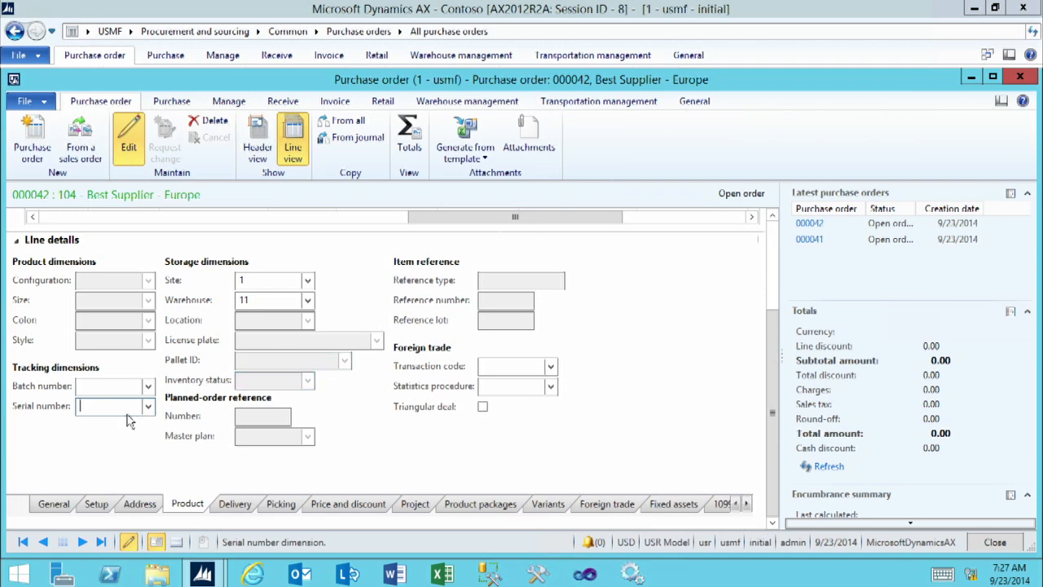
Open the registration for the D0111 purchase order line and split its transaction with a split quantity of 1.00.
left_click(773, 240)
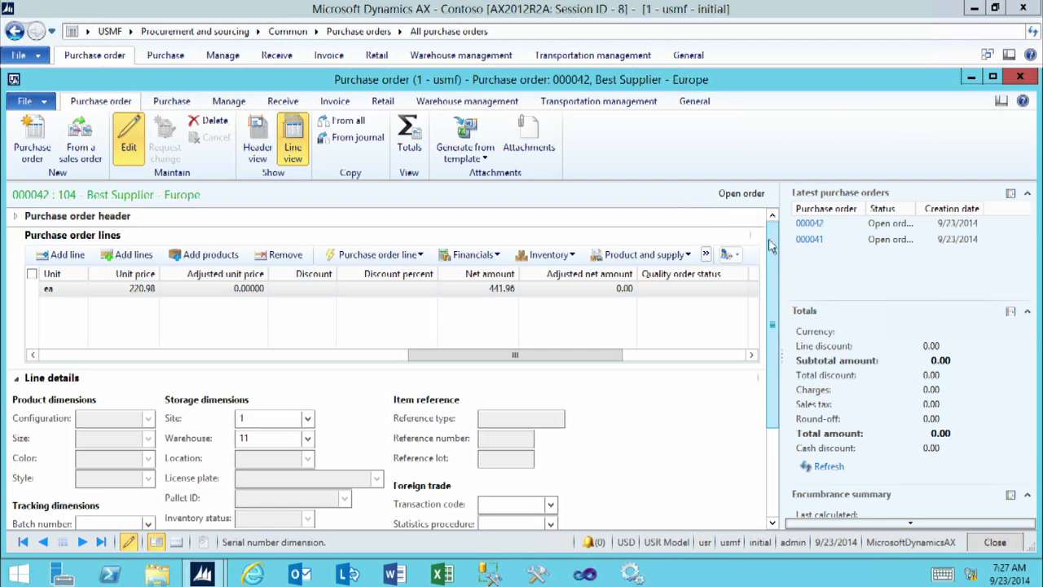
left_click(706, 255)
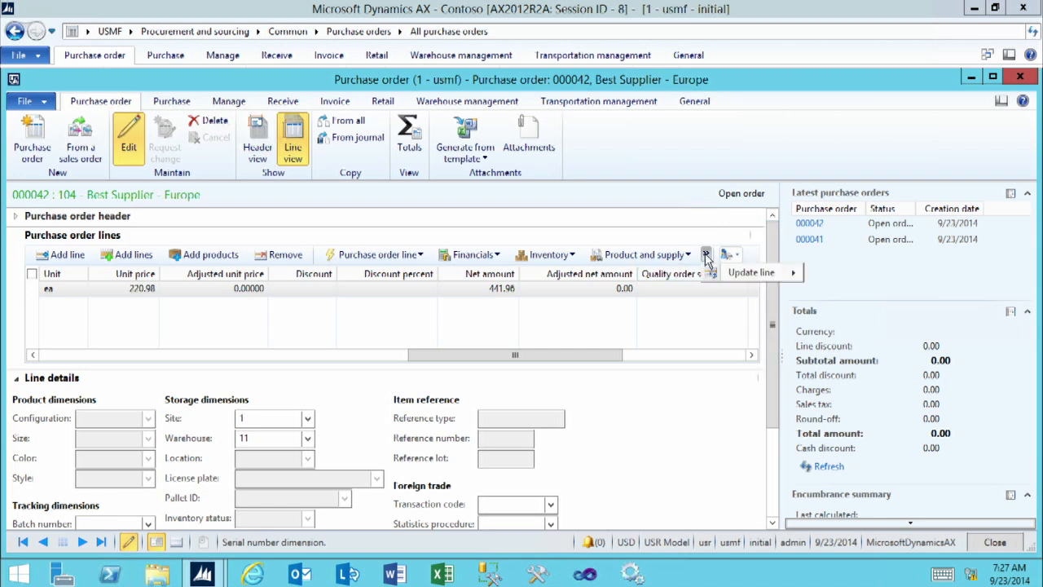
mouse_move(744, 277)
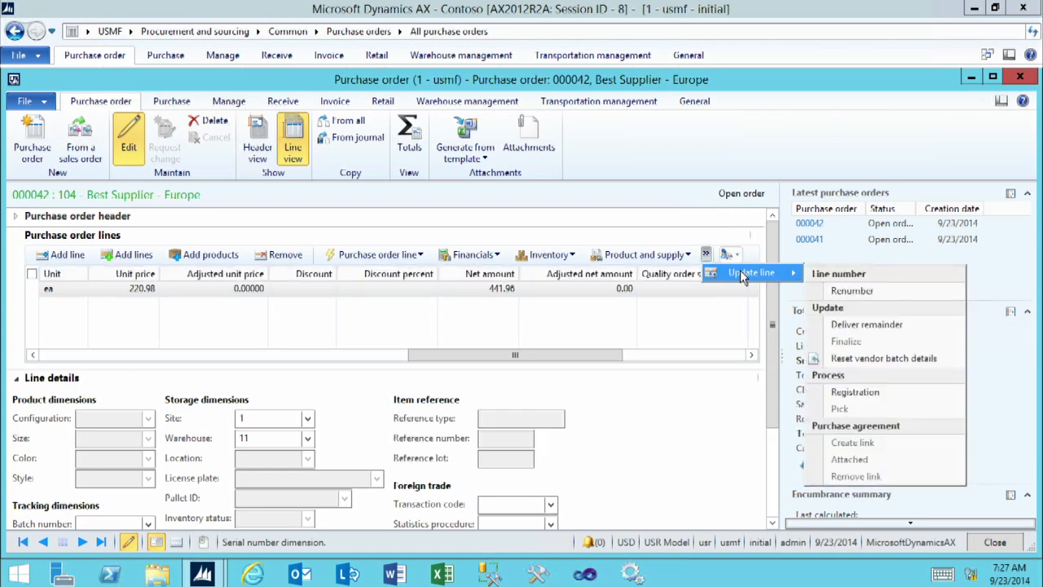
left_click(869, 395)
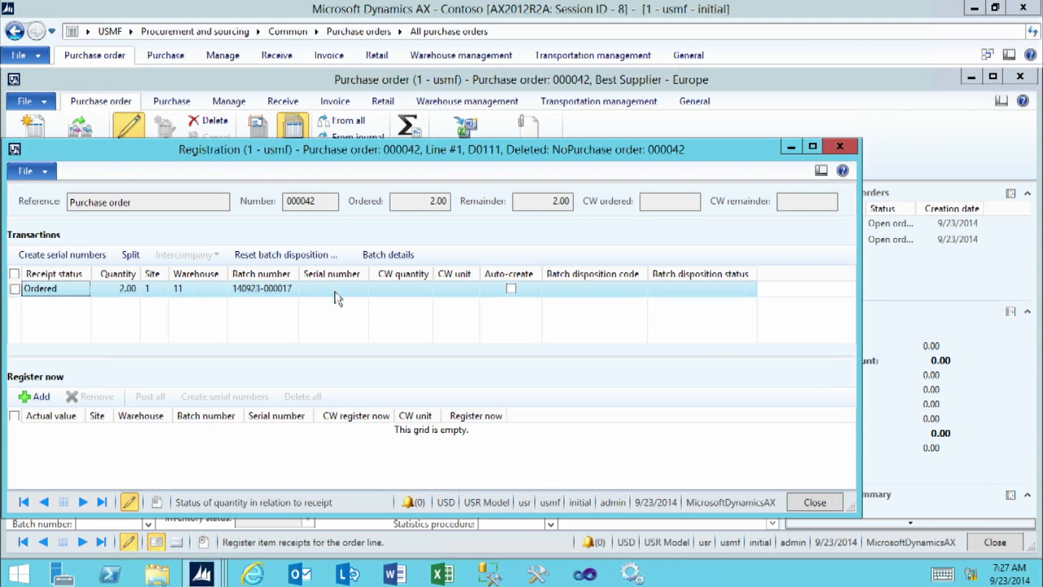
left_click(129, 255)
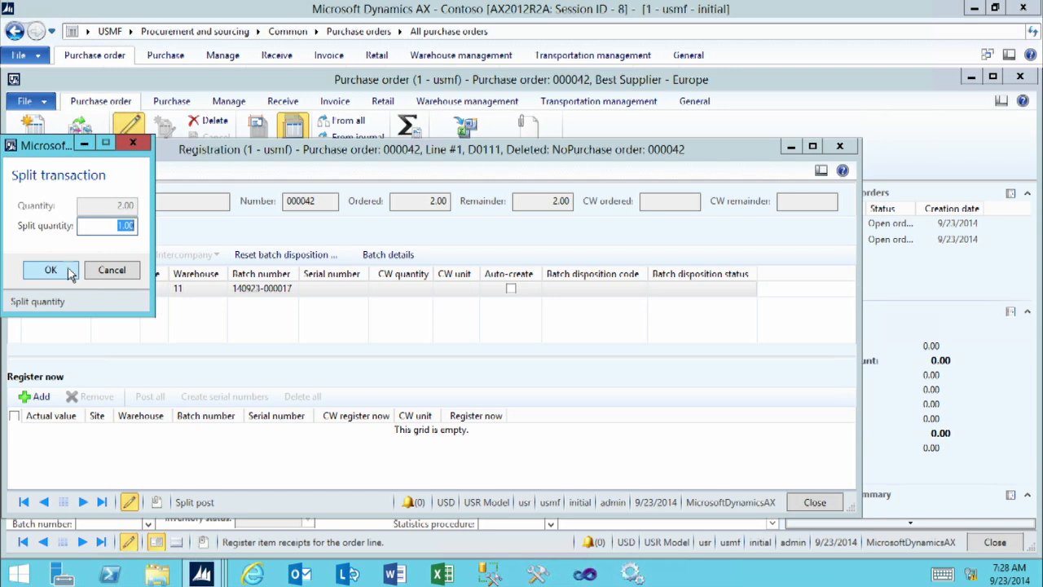
left_click(50, 269)
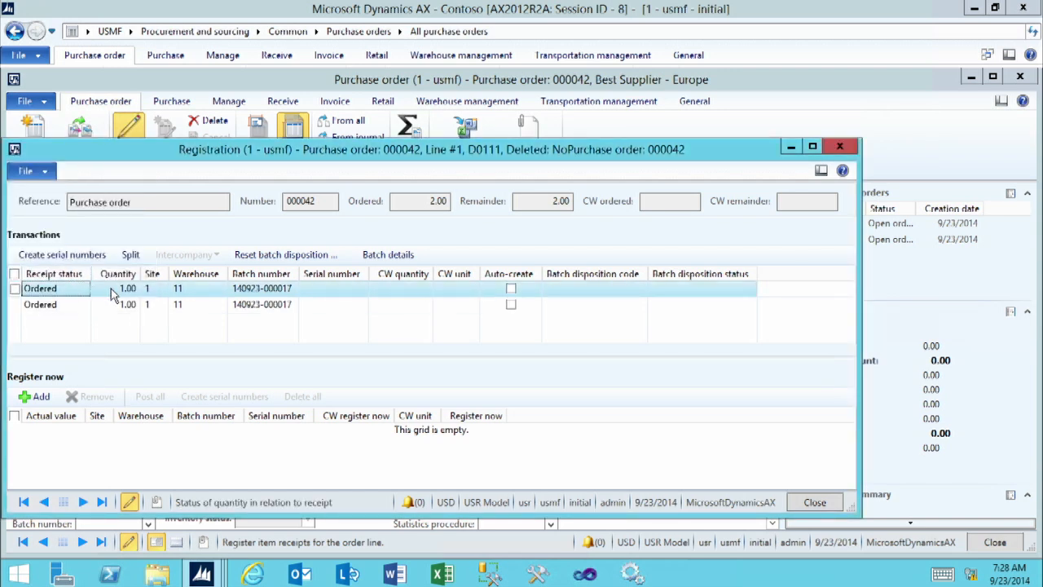
Add the first split transaction to the items to register now and assign it serial number 456789.
left_click(111, 289)
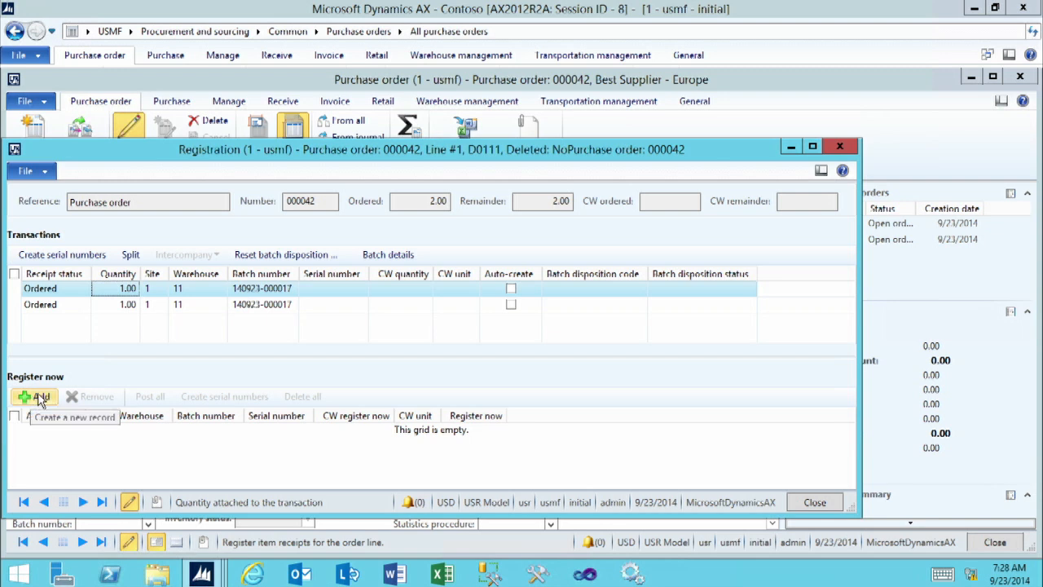
left_click(41, 397)
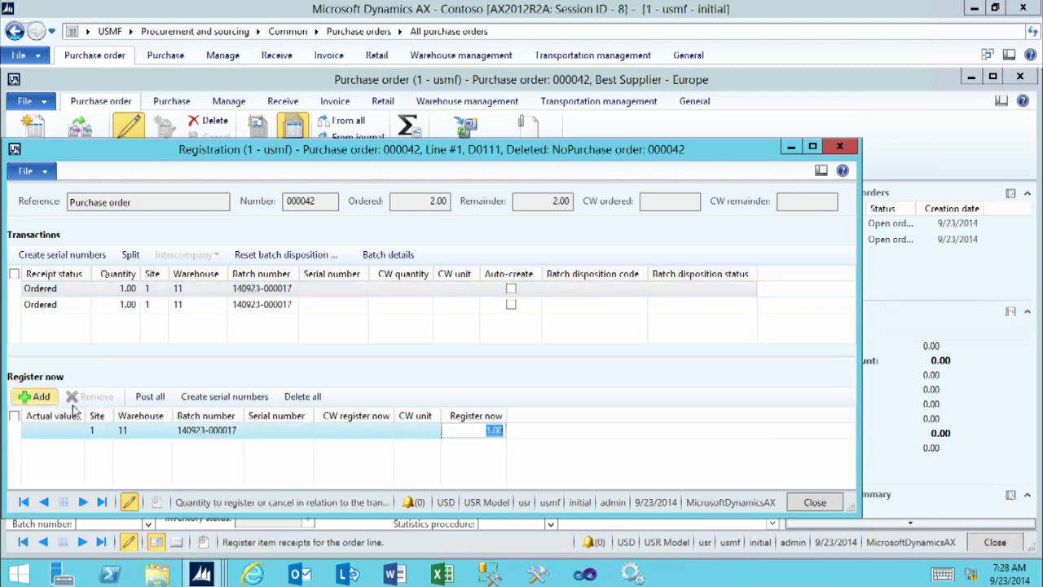
left_click(294, 432)
left_click(305, 432)
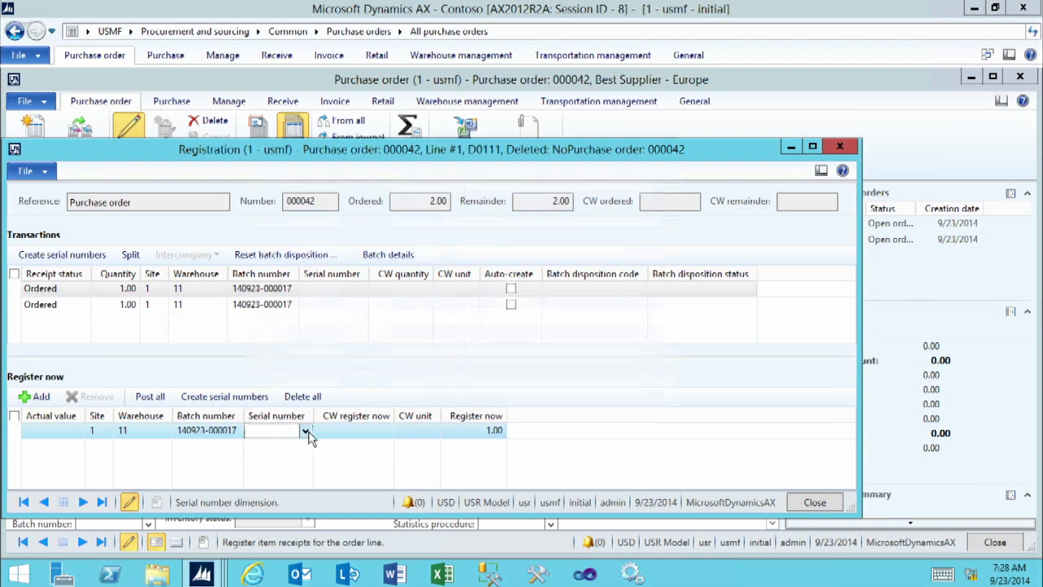
key("ctrl+End")
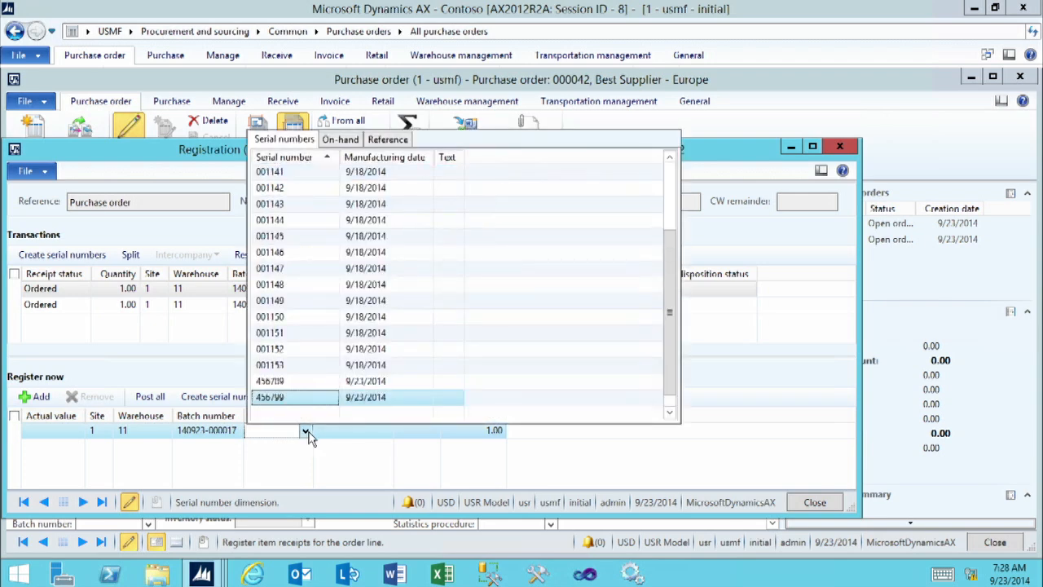
left_click(297, 389)
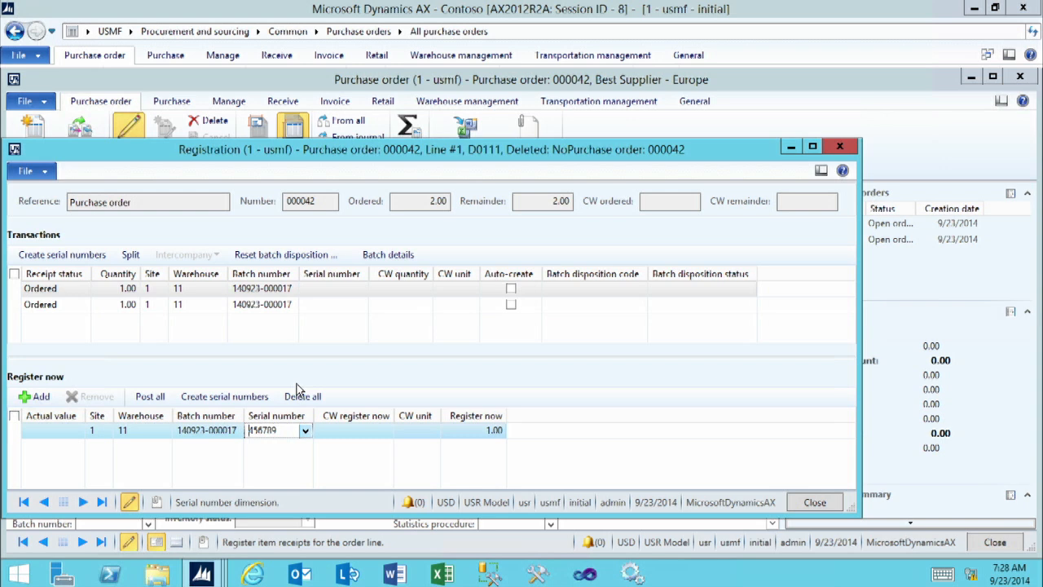
Add the second split transaction with serial number 456799, then post all registrations and close the form.
left_click(100, 307)
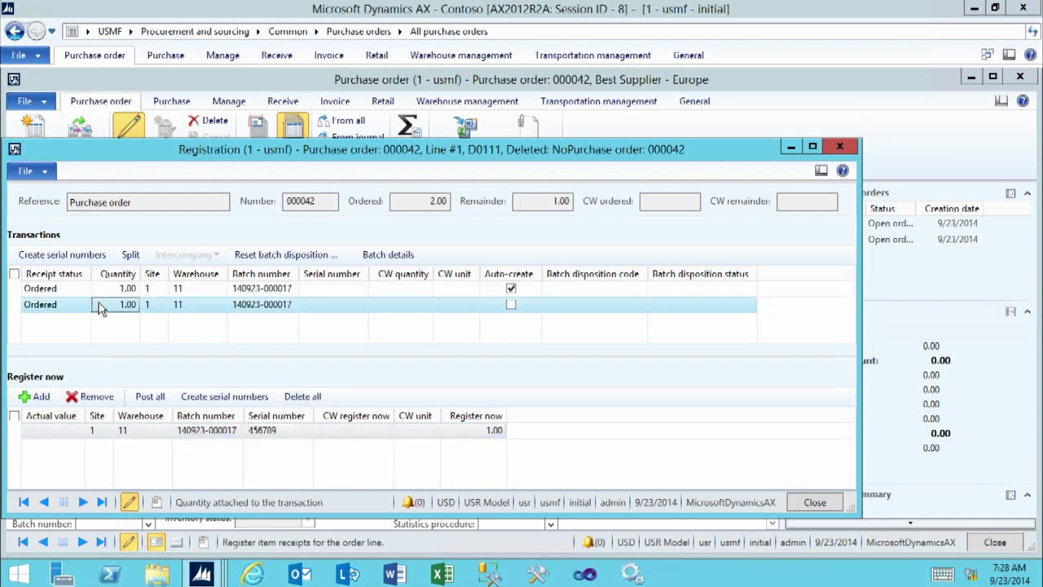
left_click(38, 398)
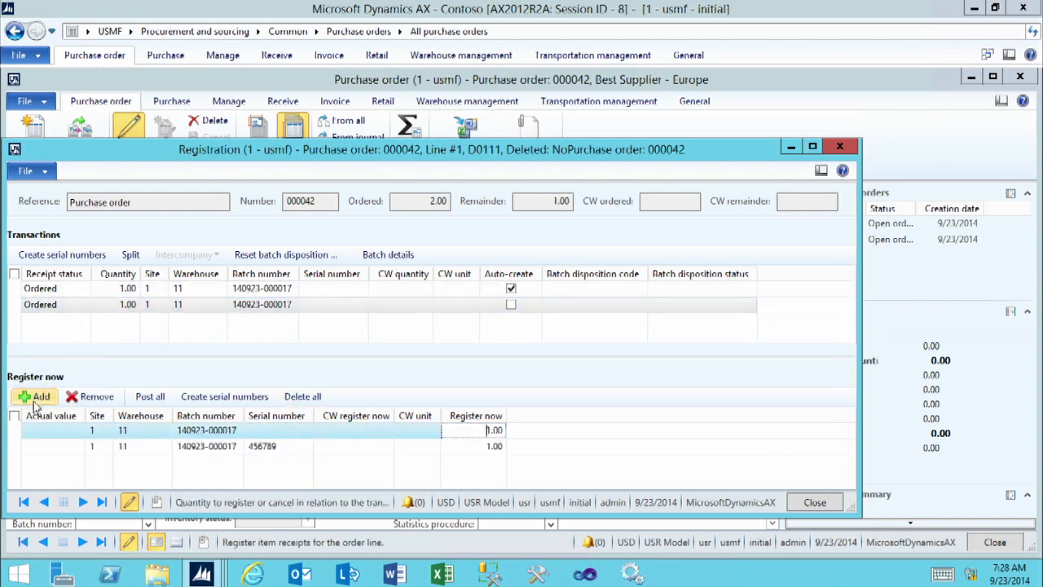
left_click(258, 430)
left_click(306, 432)
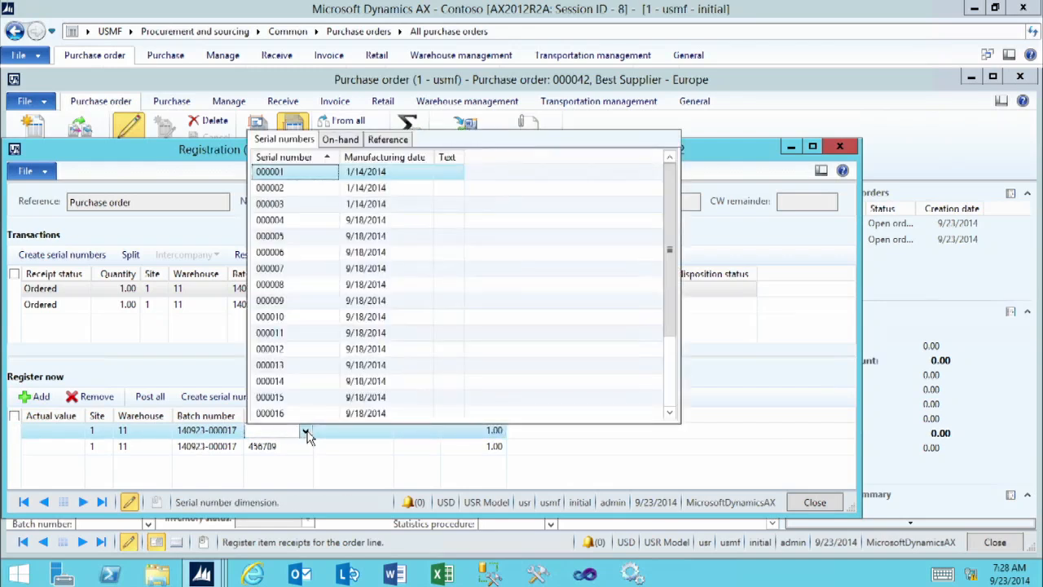
key("ctrl+End")
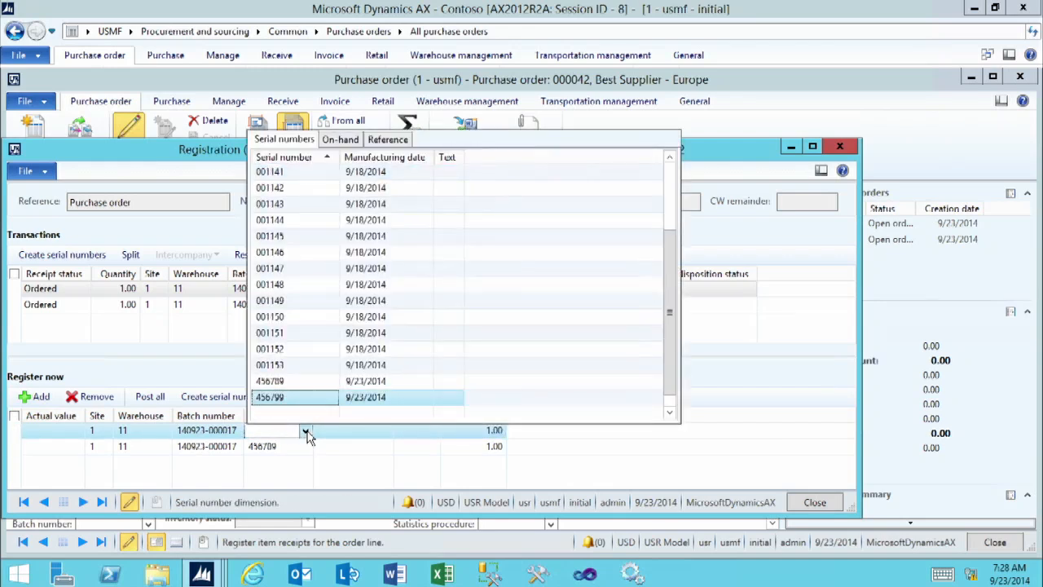
left_click(277, 397)
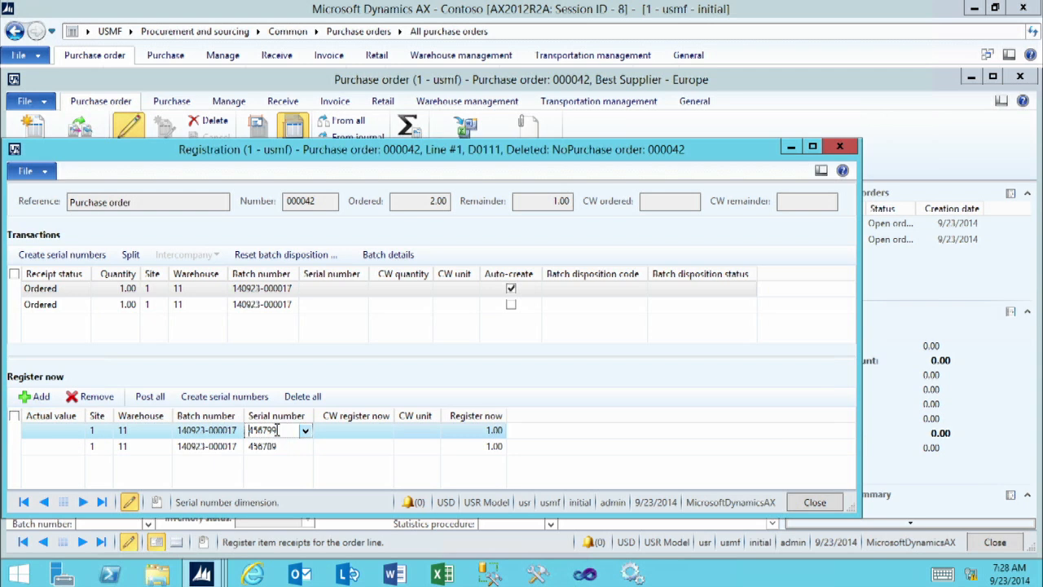
left_click(150, 397)
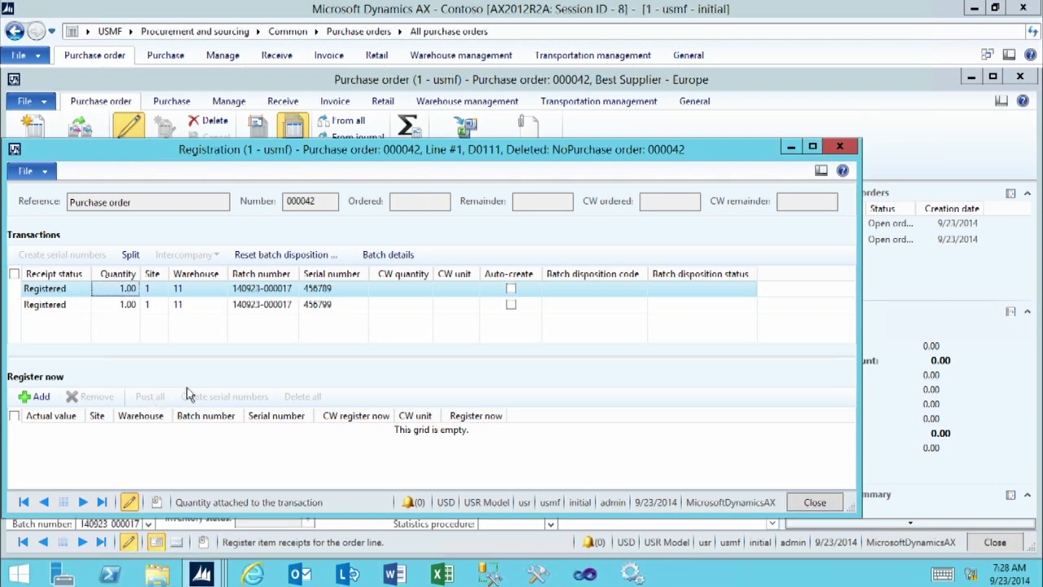
left_click(815, 503)
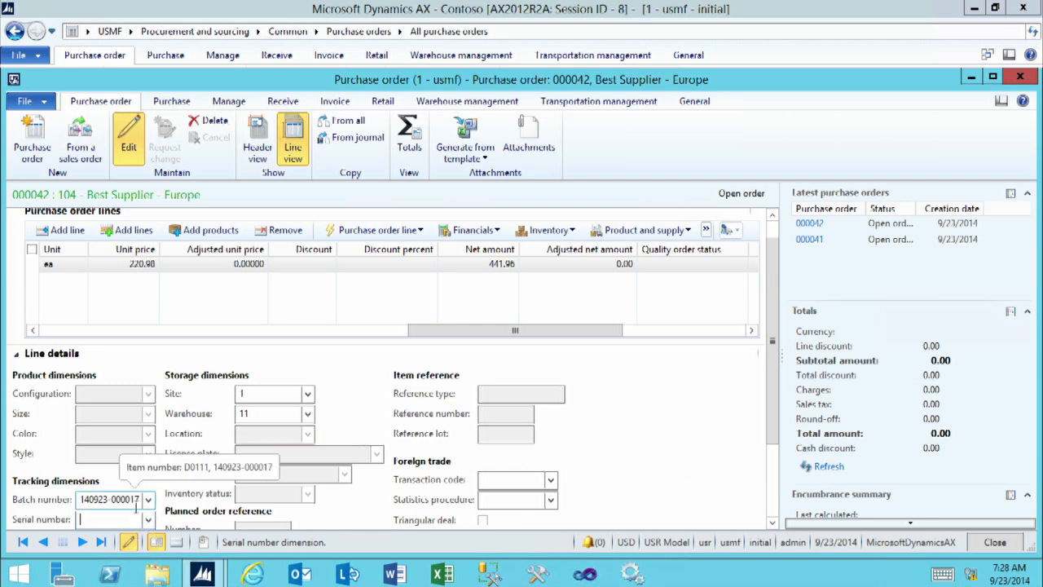
View the inventory transactions of the D0111 purchase order line.
left_click(547, 231)
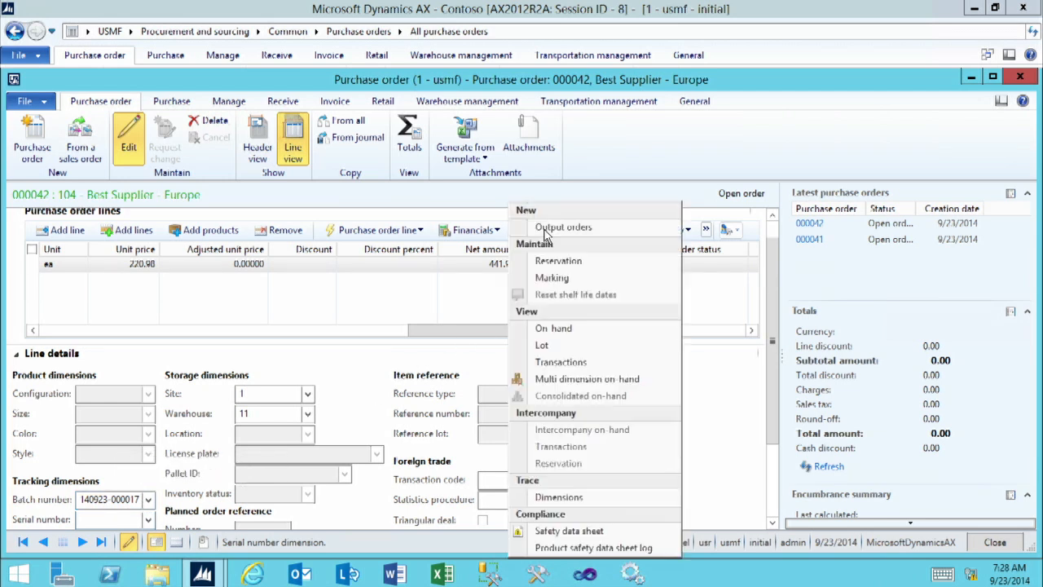
left_click(555, 363)
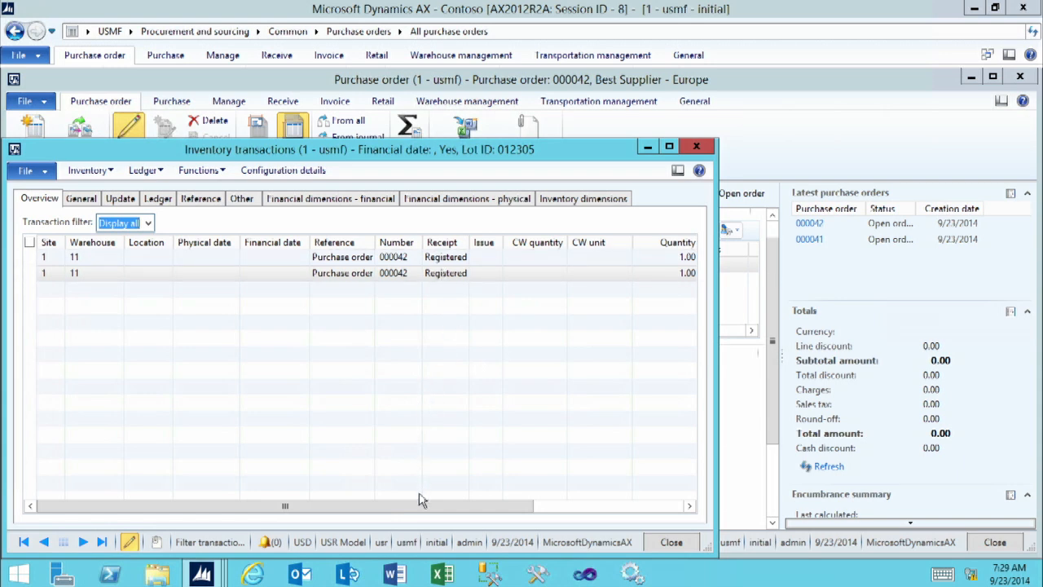
left_click_drag(421, 509, 567, 519)
Show the serial number dimension in the inventory transactions, save that display setup, and close the transactions after checking the serial numbers.
left_click(104, 170)
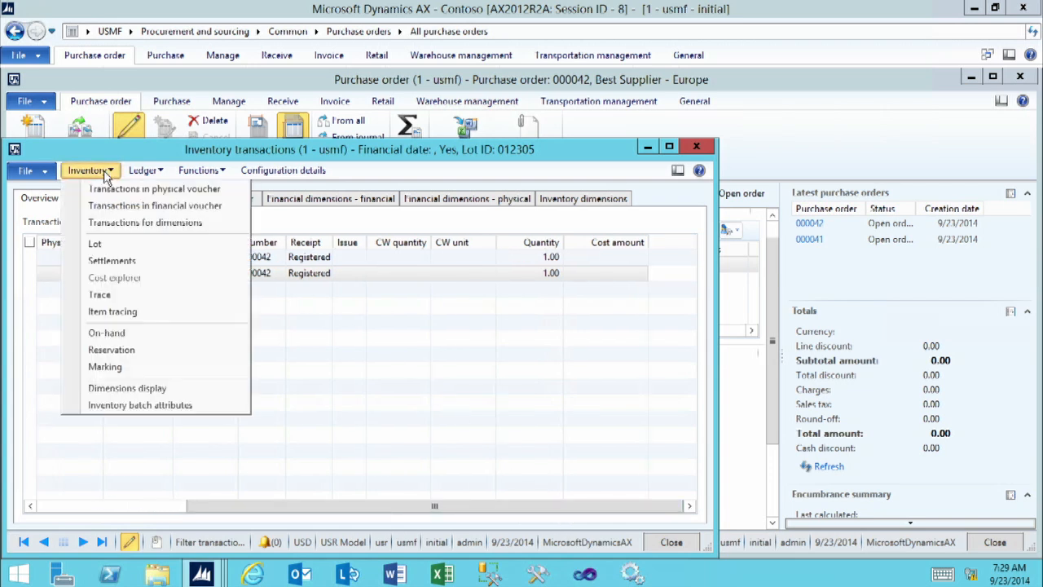
left_click(126, 388)
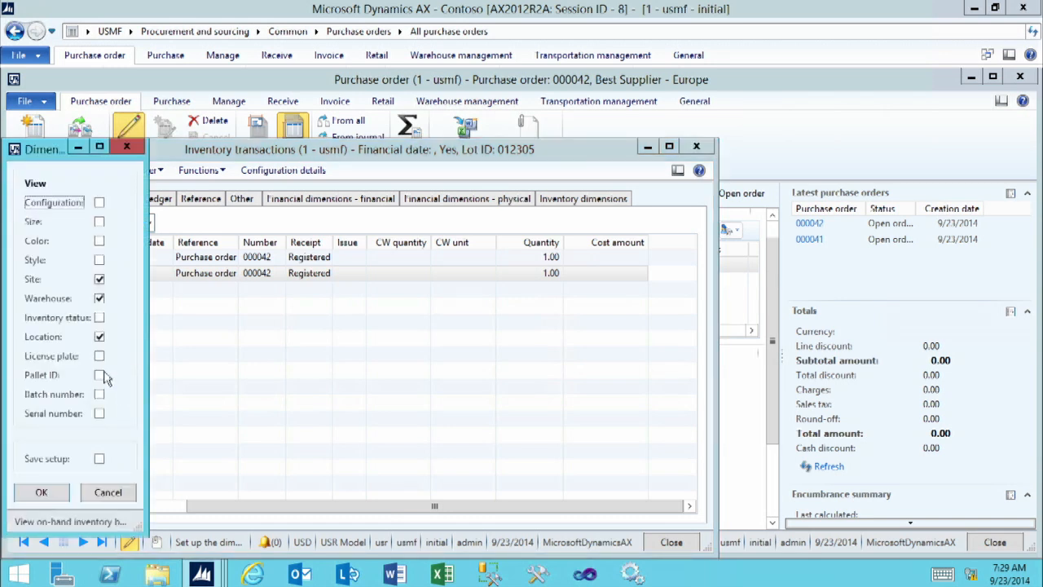
left_click(100, 415)
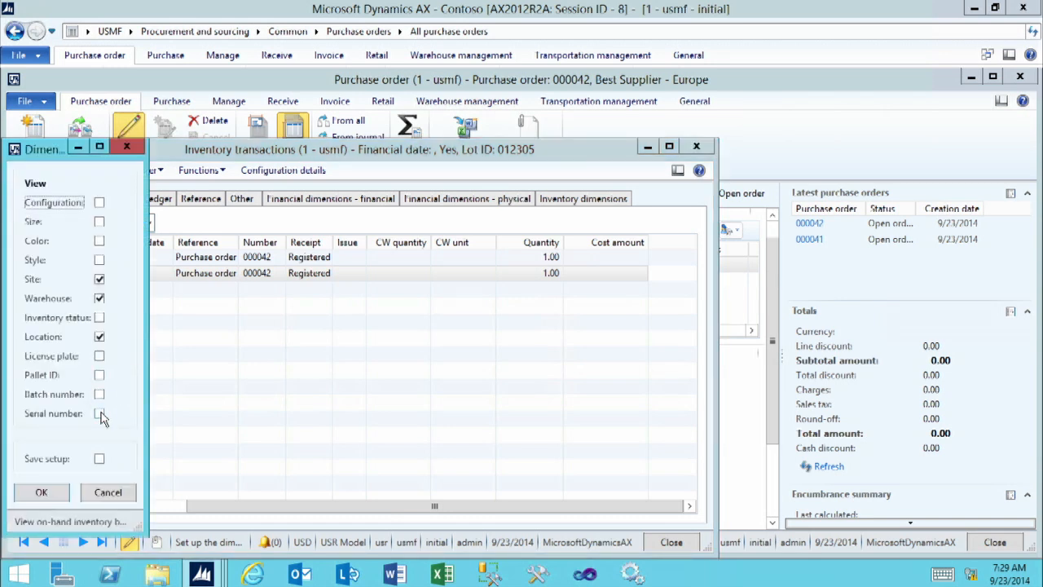
left_click(100, 462)
left_click(41, 492)
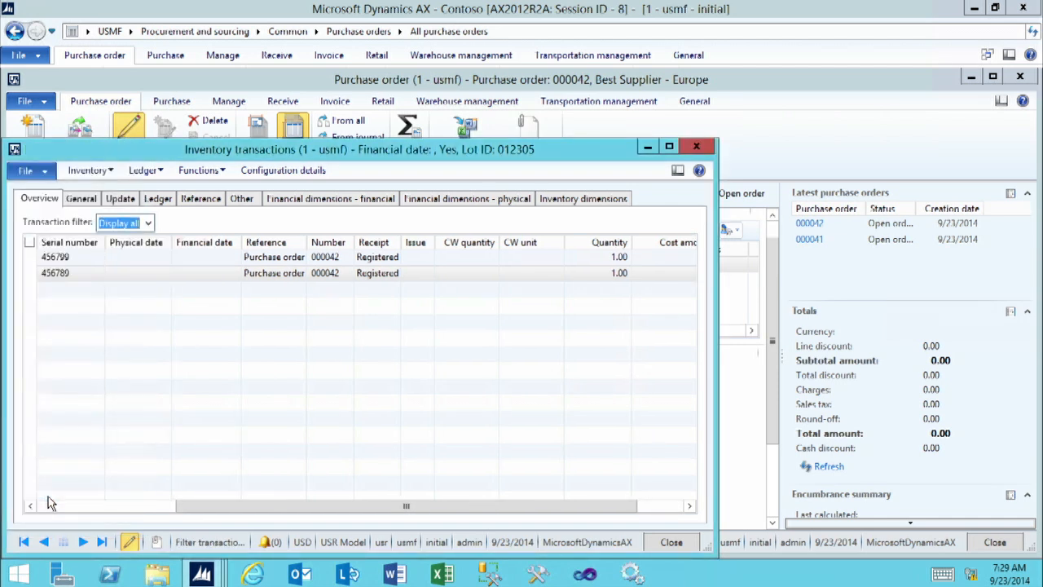
left_click(66, 505)
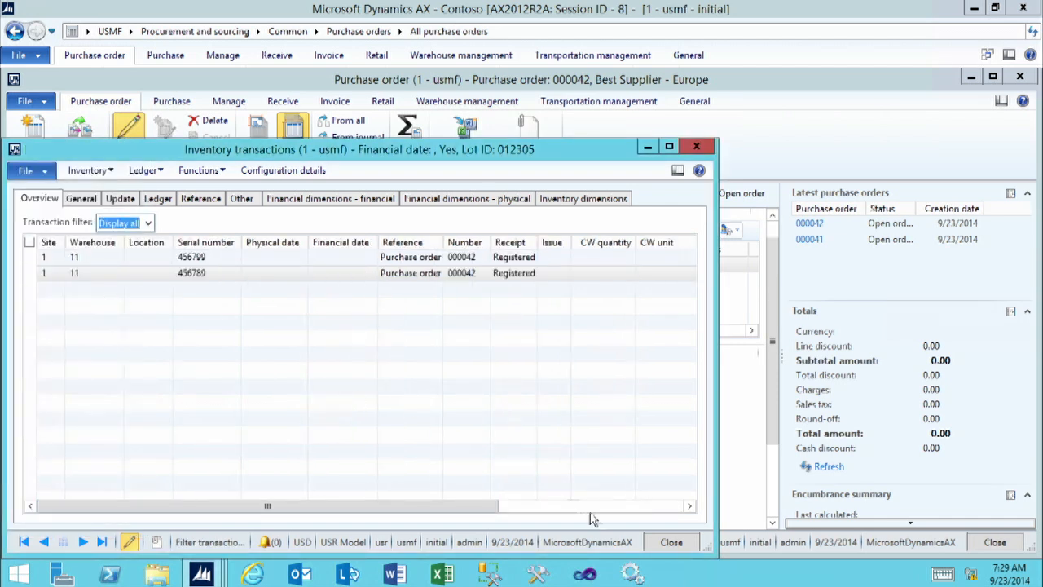
left_click(665, 542)
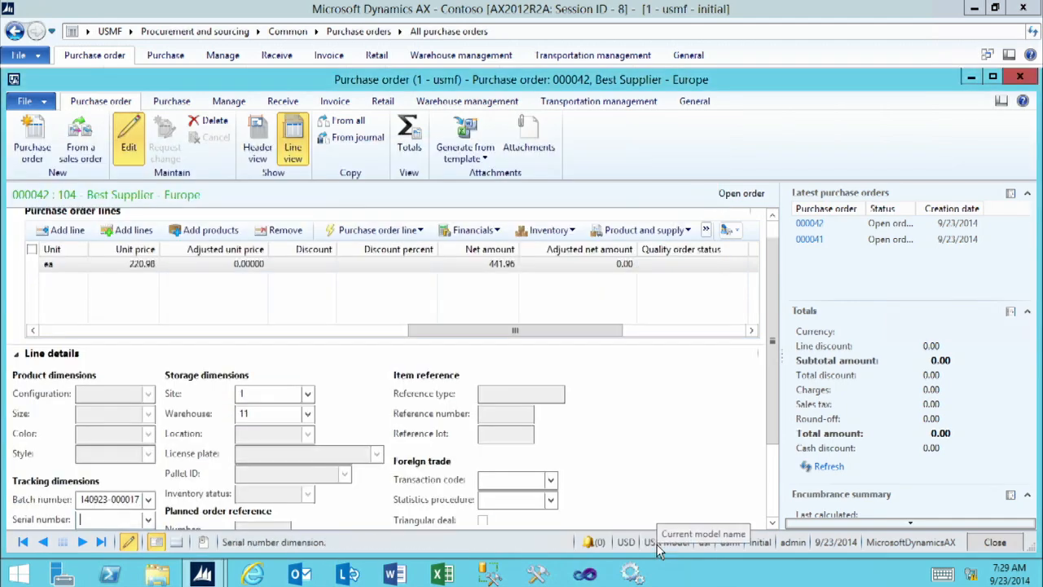